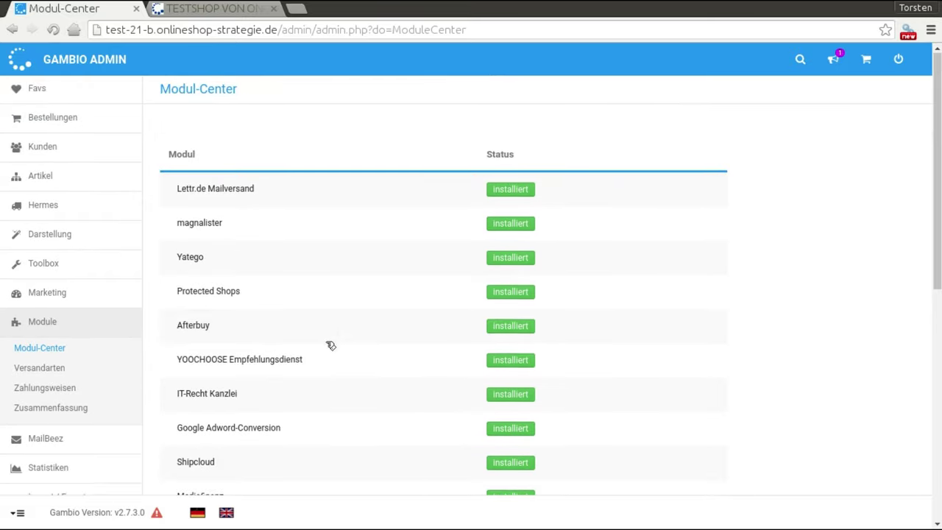
Create a new article attribute named "Downloads" in both German and English.
mouse_move(99, 181)
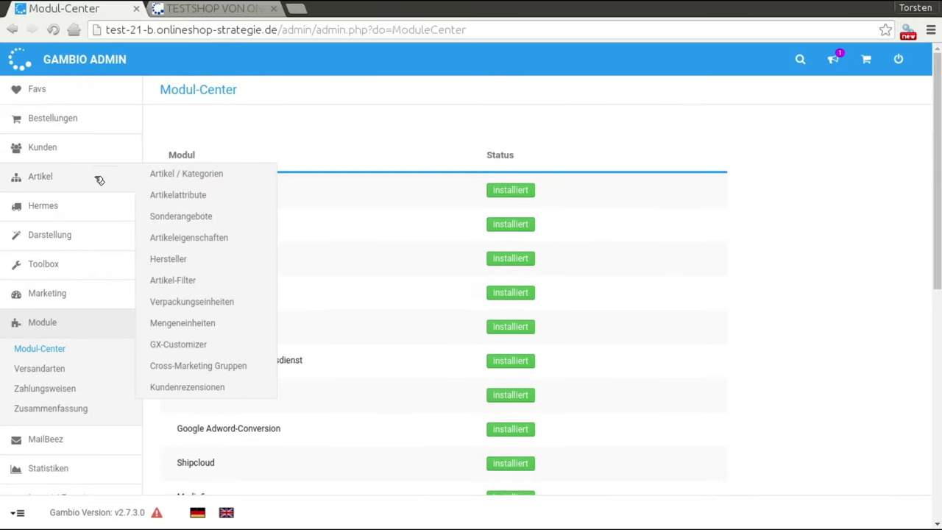
left_click(182, 195)
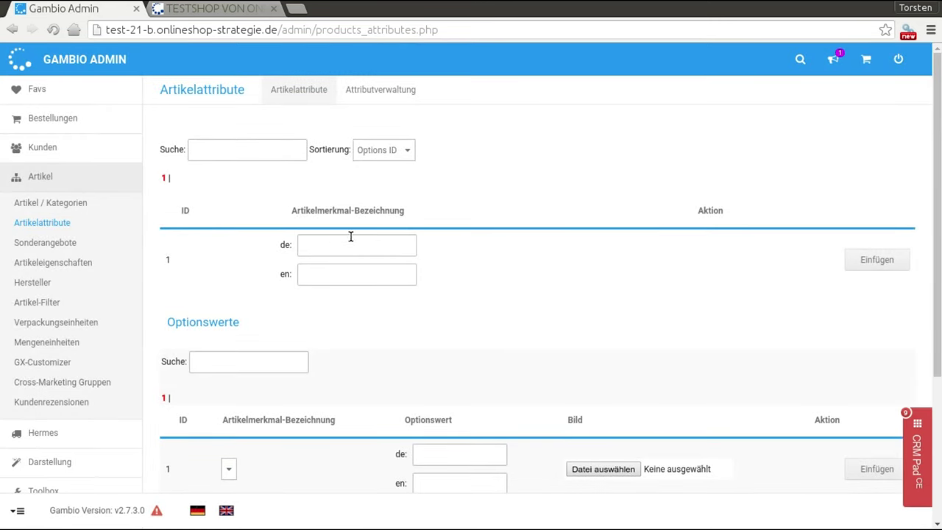
left_click(366, 247)
type("Downloads")
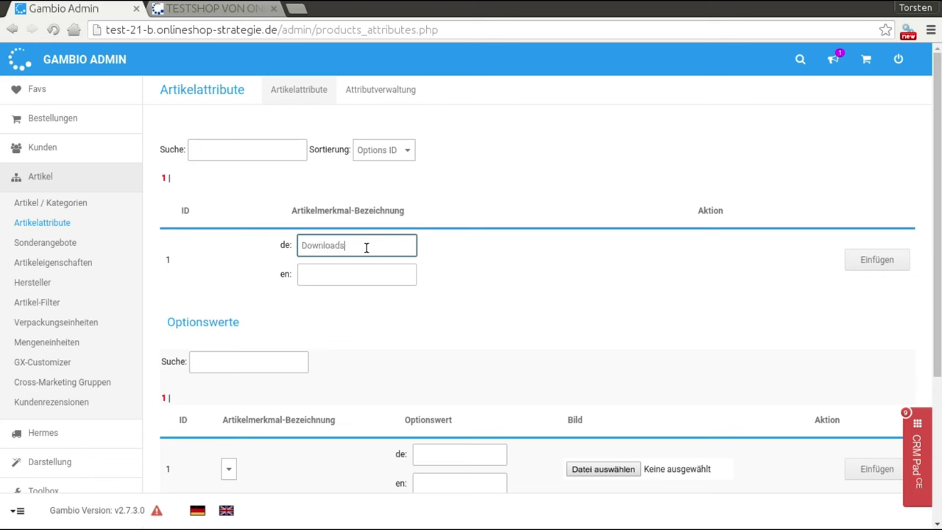
key("ctrl+a")
key("ctrl+c")
key("Tab")
key("ctrl+v")
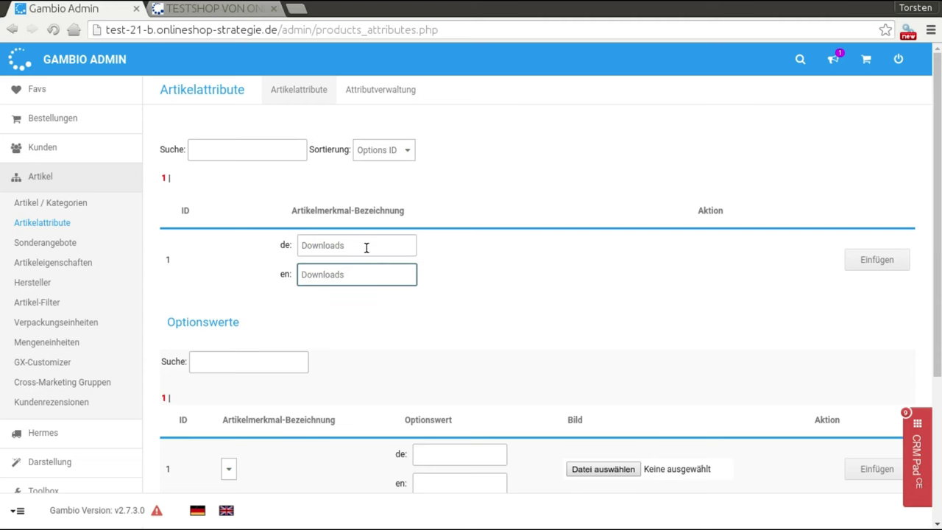
left_click(872, 263)
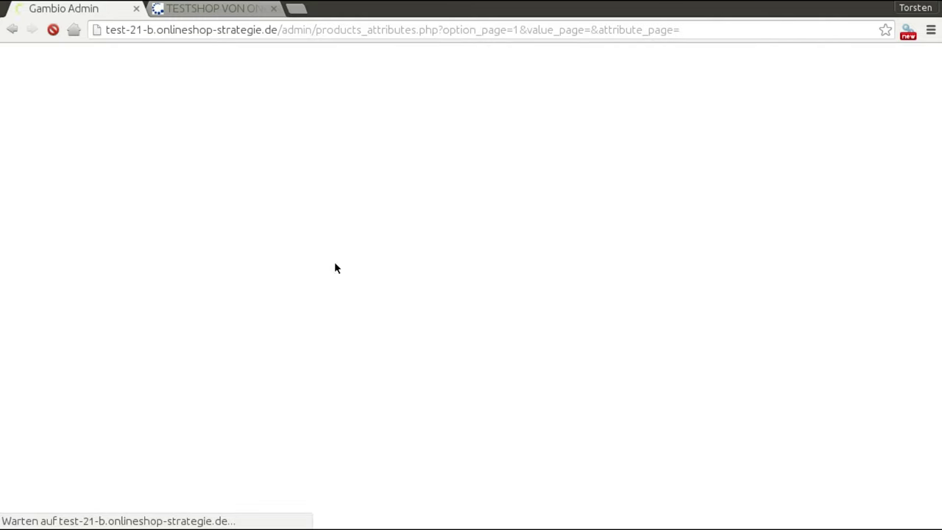
Add the option value "Zip-Datei" in German and English to the Downloads attribute.
scroll(340, 287, "down", 5)
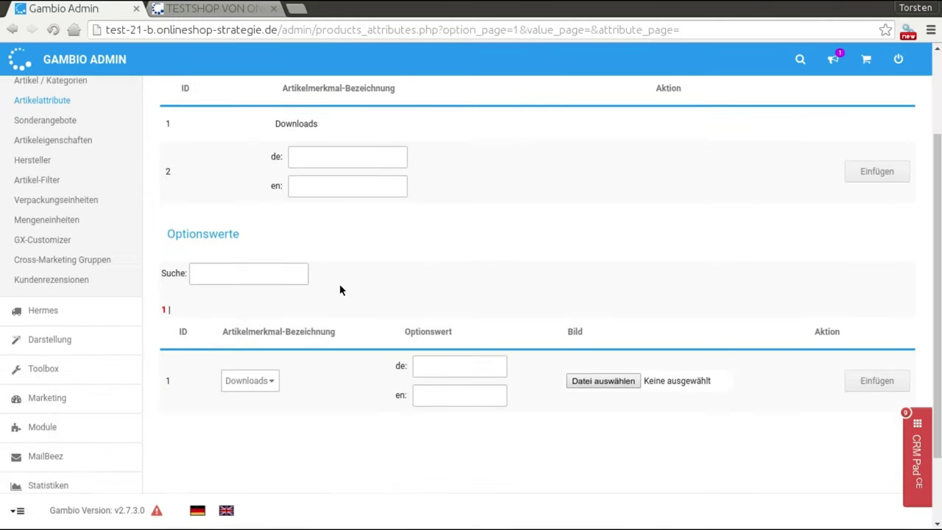
left_click(447, 283)
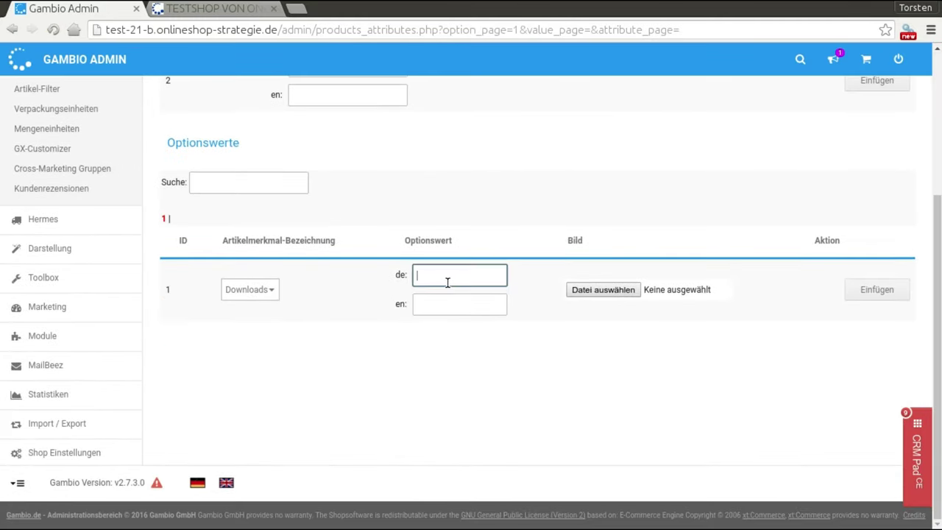
type("Zip-Datei")
key("ctrl+a")
key("ctrl+c")
key("Tab")
key("ctrl+v")
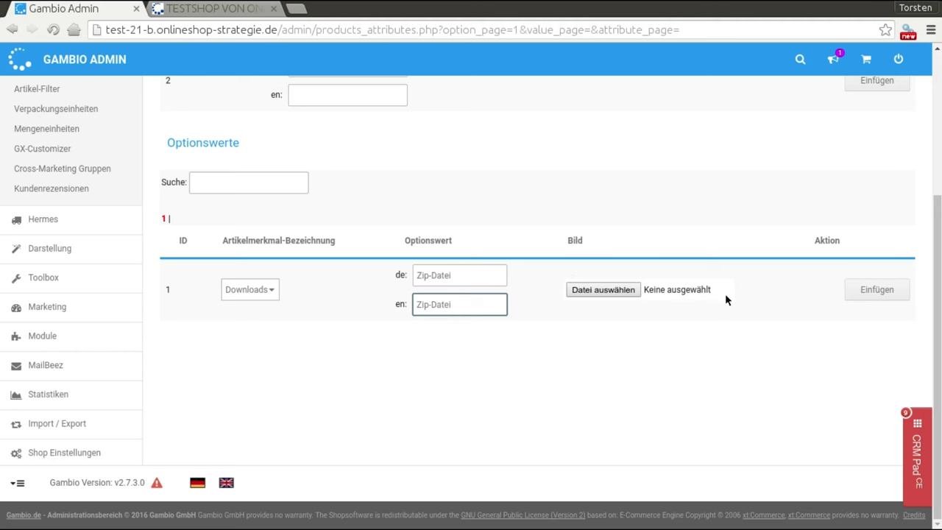
left_click(868, 291)
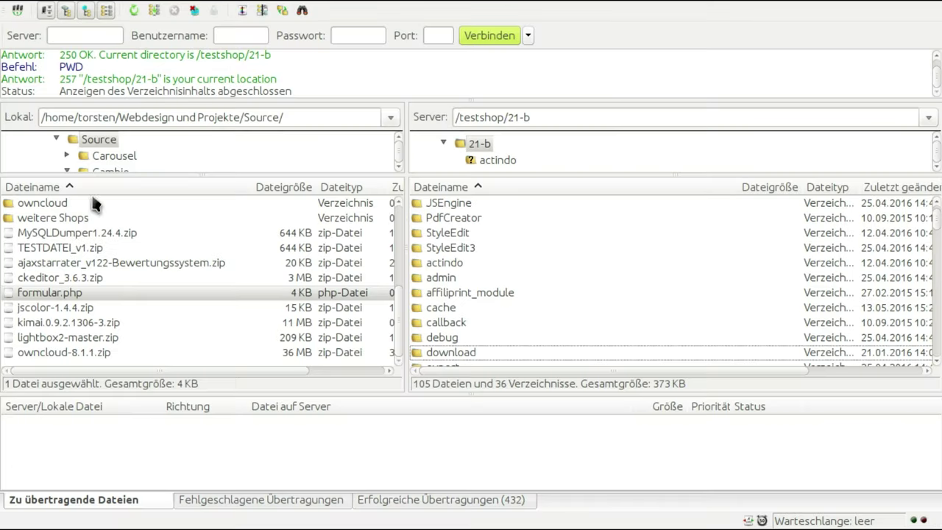
In FileZilla, upload TESTDATEI_v1.zip to the server folder /testshop/21-b/download, then return to the shop admin.
scroll(514, 274, "down", 1)
double_click(471, 307)
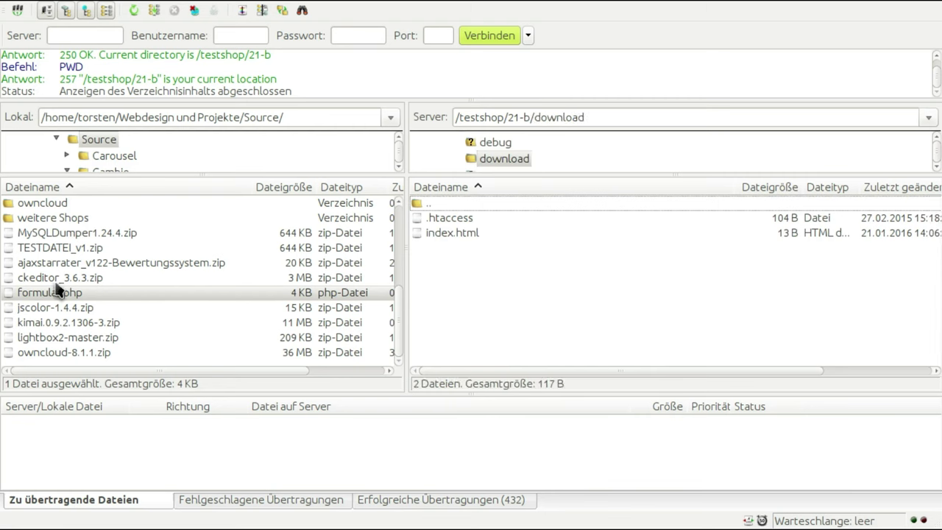
double_click(61, 249)
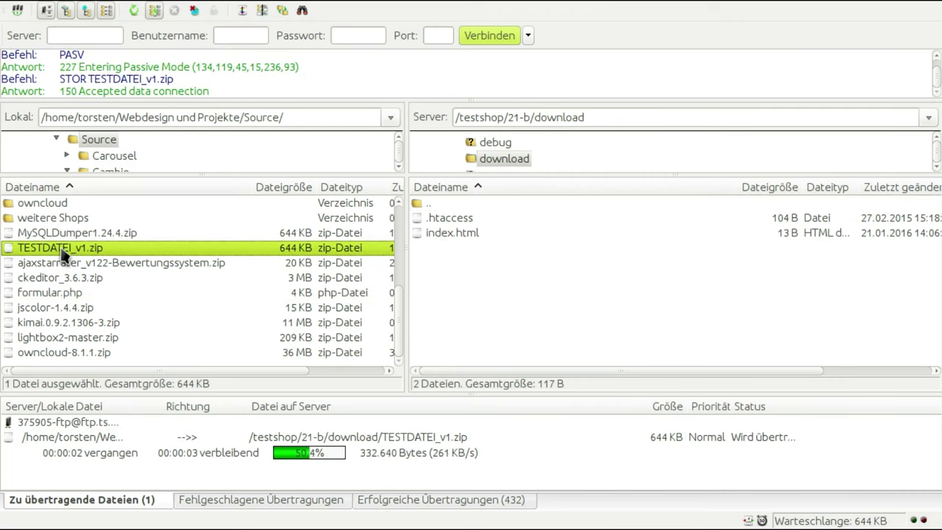
left_click(4, 88)
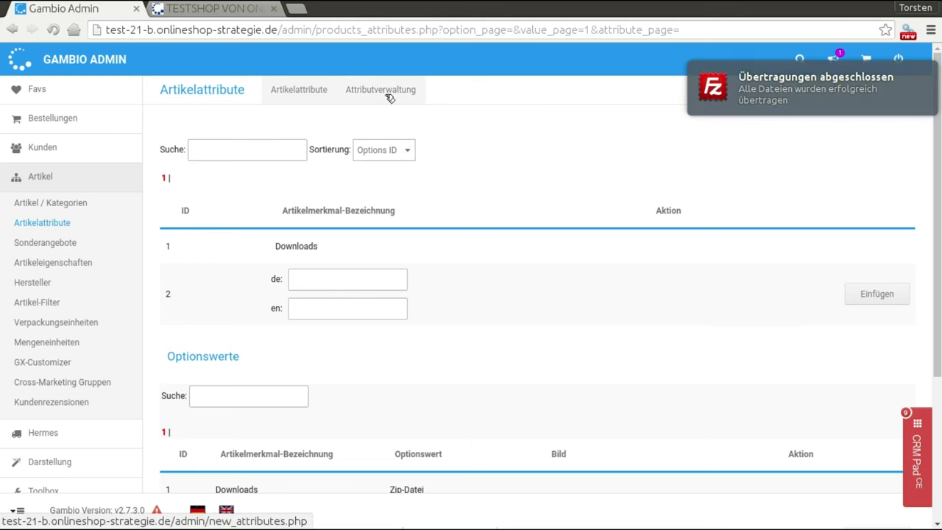
Open the article Testartikel xy (art 12) for editing in the attribute management.
left_click(381, 90)
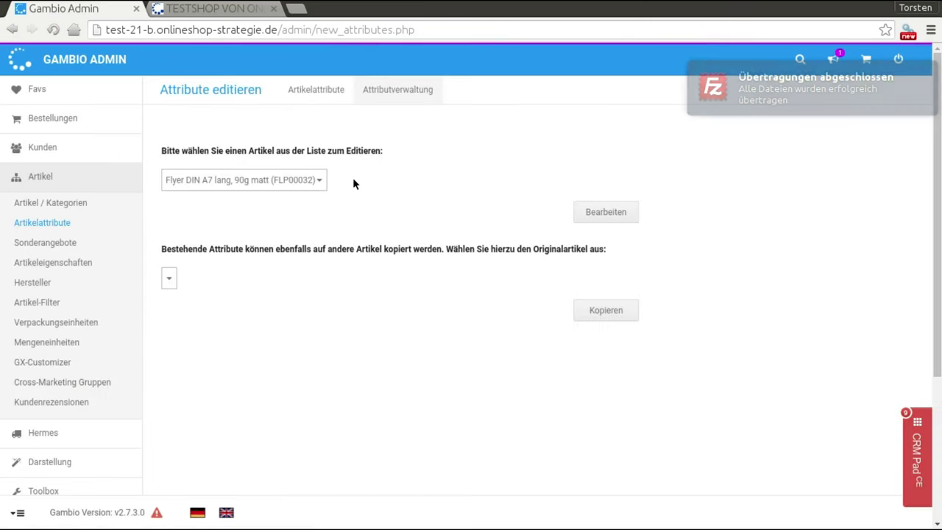
left_click(298, 180)
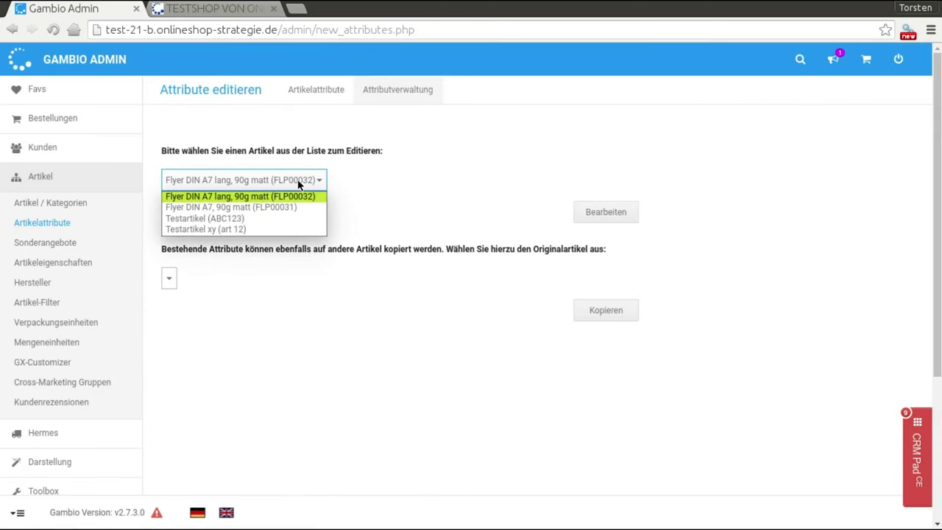
left_click(220, 229)
left_click(606, 217)
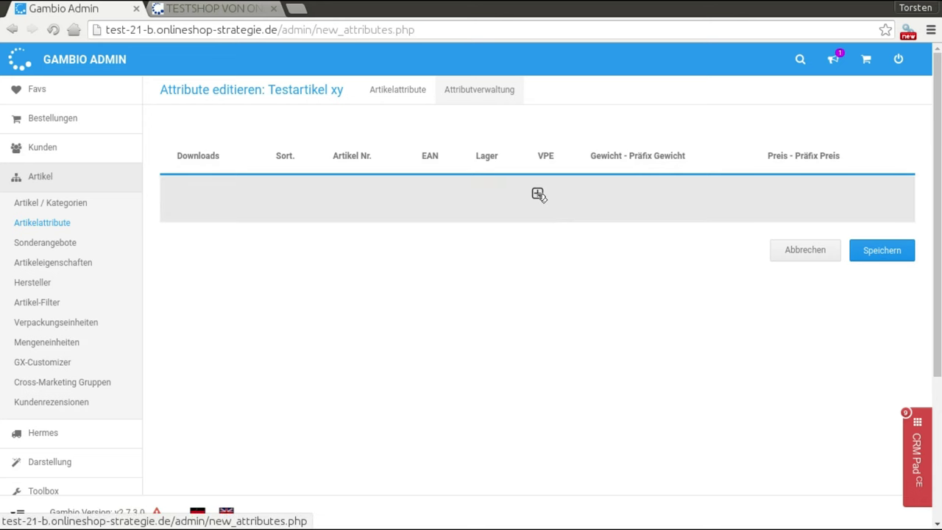
Enable the Zip-Datei option under Downloads and assign the file TESTDATEI_v1.zip to it.
left_click(537, 194)
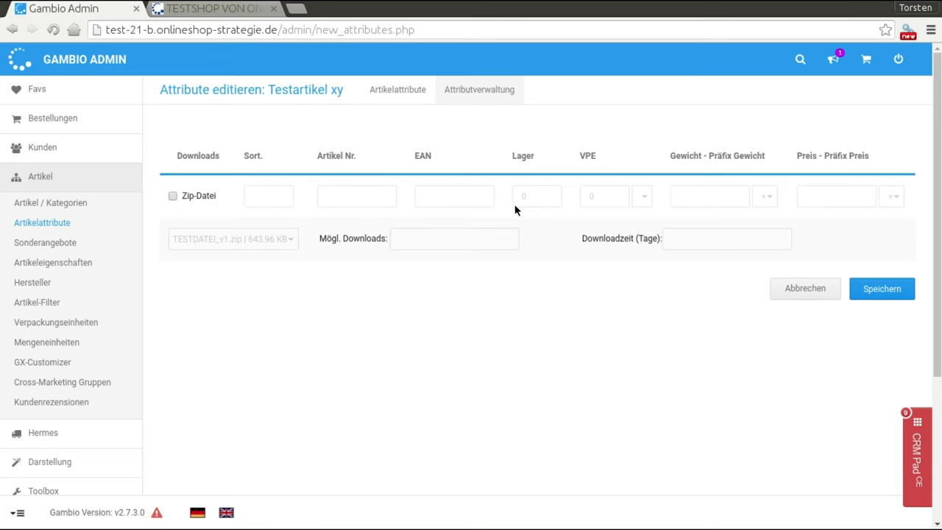
left_click(172, 195)
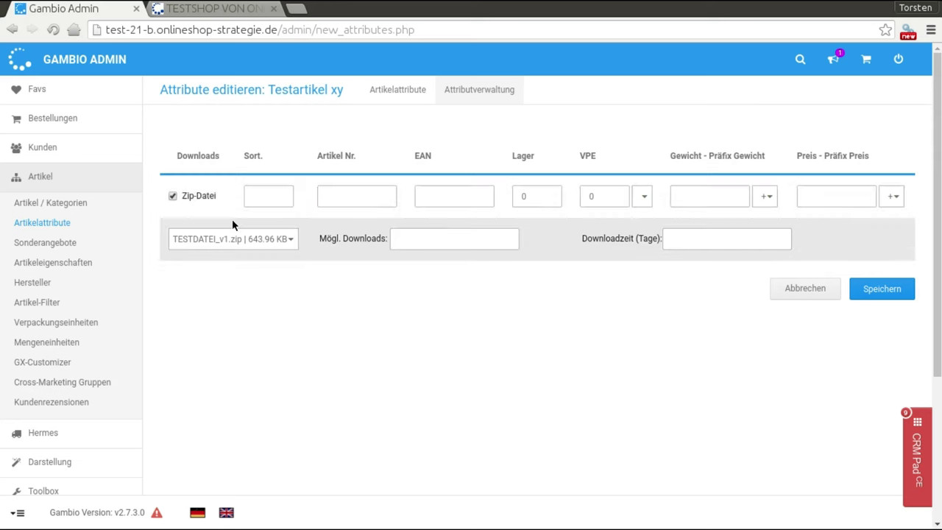
left_click(262, 240)
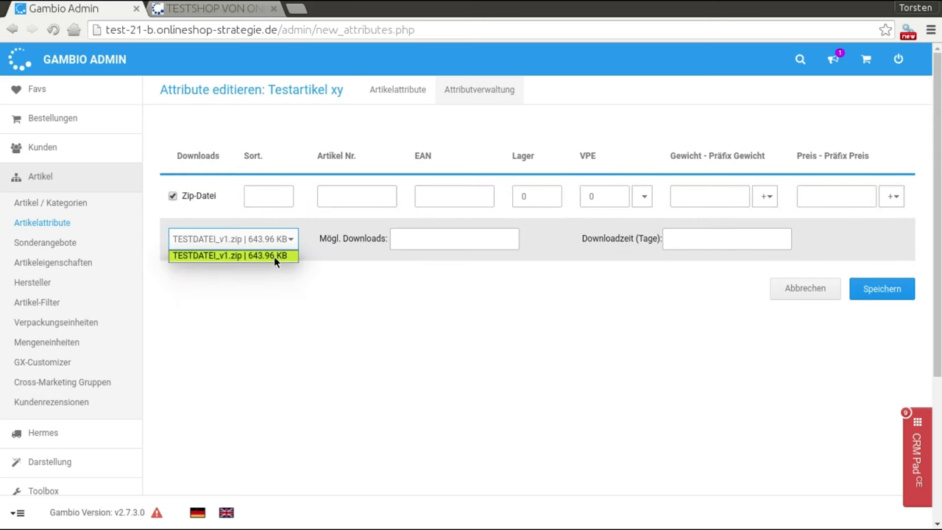
left_click(276, 255)
Give the Zip-Datei option sort order 1, article number 5427, 3 possible downloads and a 5-day download period, and save.
left_click(275, 195)
type("1")
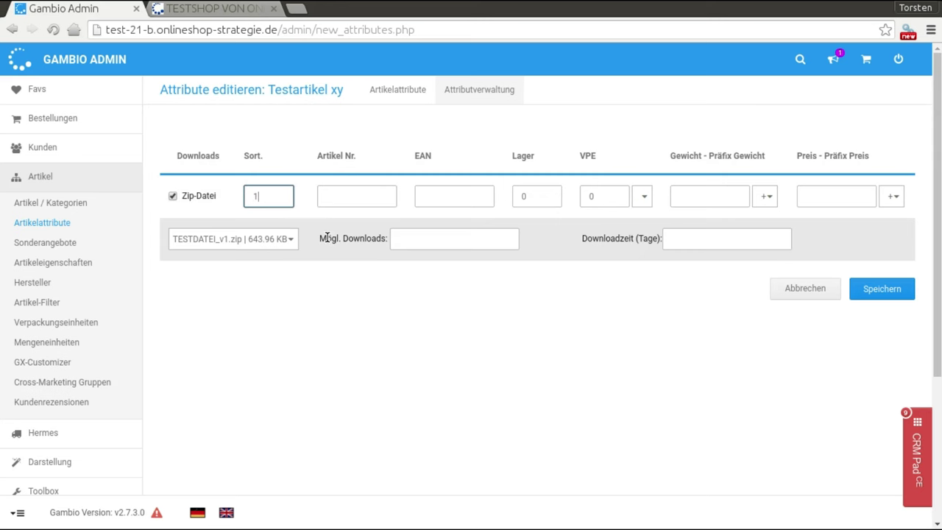
left_click(366, 194)
type("5427")
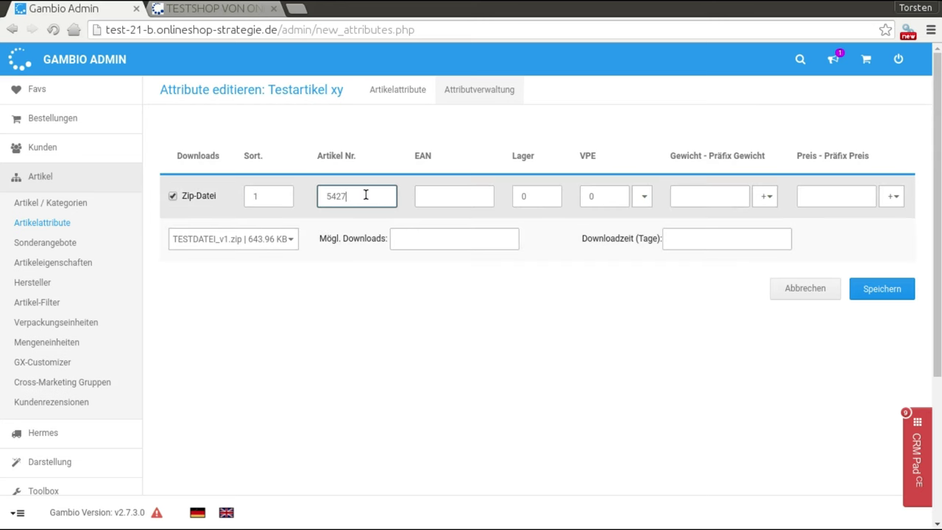
left_click(430, 240)
type("3")
left_click(677, 244)
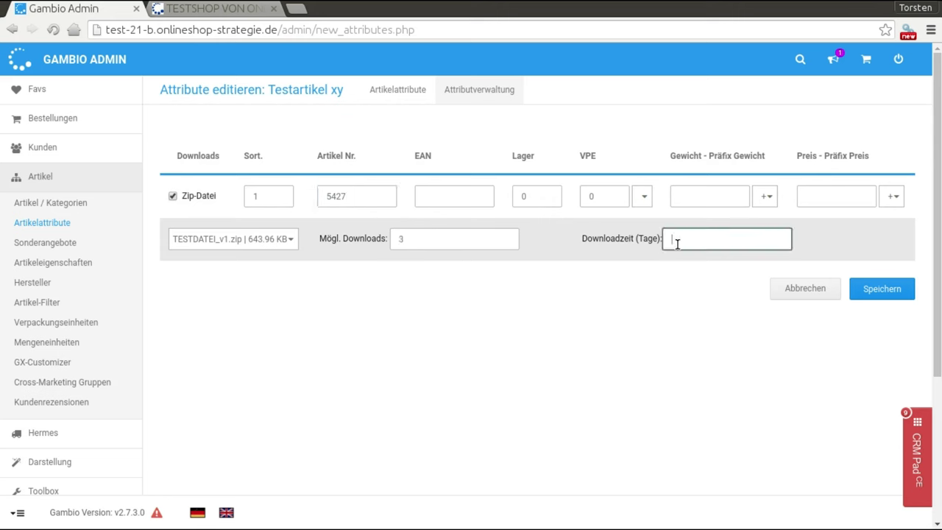
type("5")
left_click(684, 266)
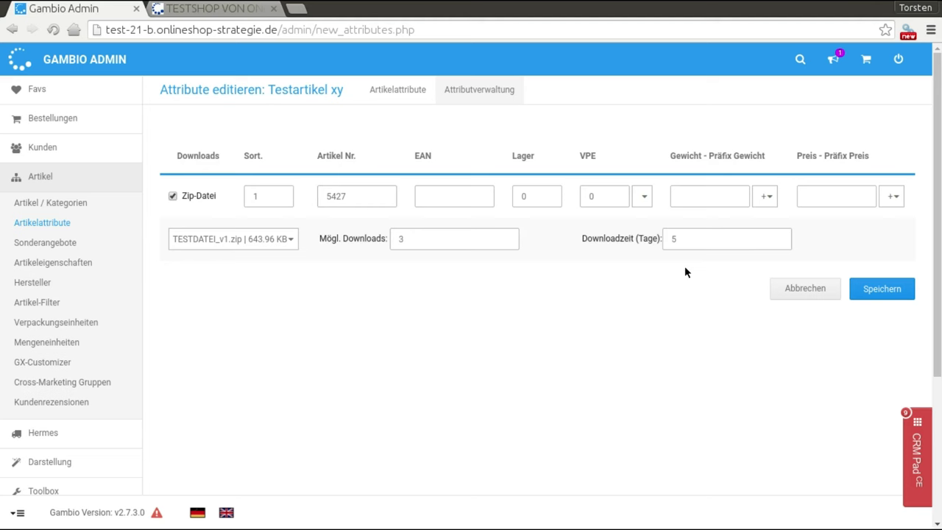
left_click(881, 289)
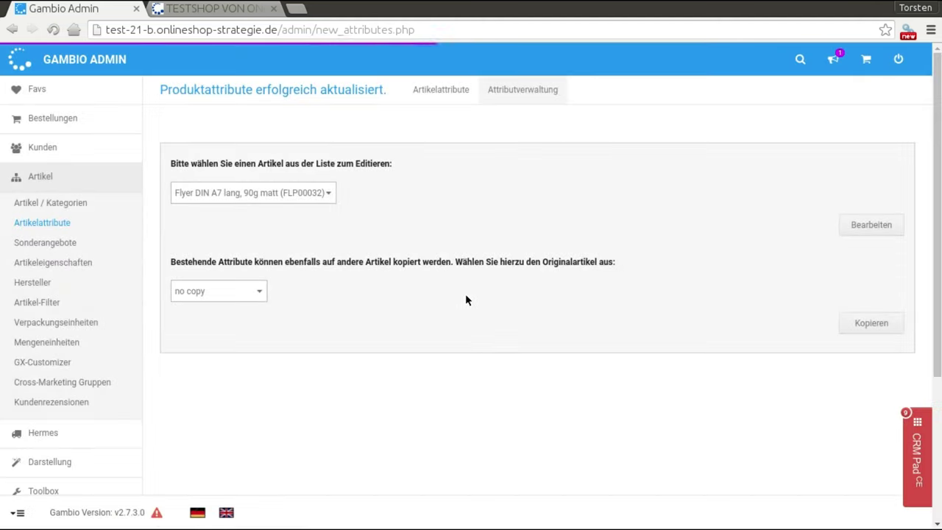
Check the Downloads selection on the Testartikel xy product page in the shop.
left_click(208, 15)
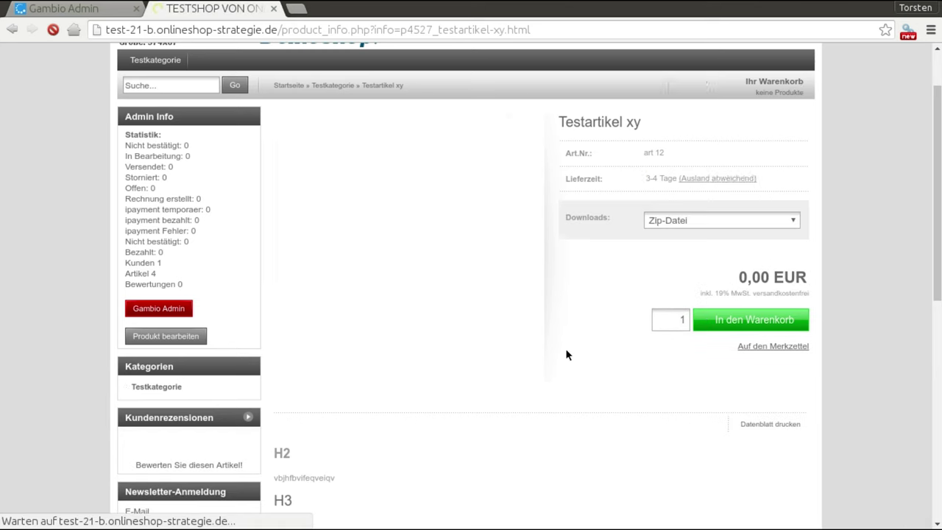
left_click(717, 220)
left_click(714, 234)
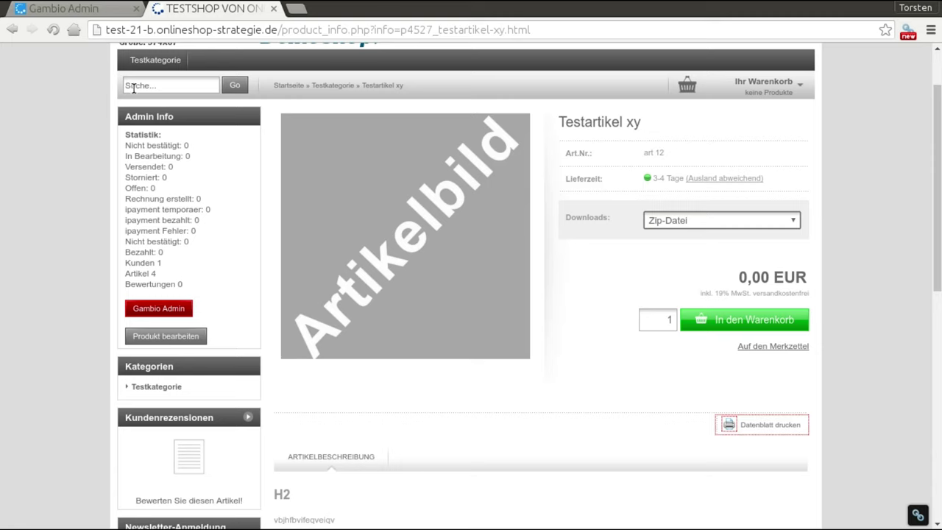
Return to the admin and examine the values of the Größe / Size and Farbe / Color article properties.
left_click(118, 10)
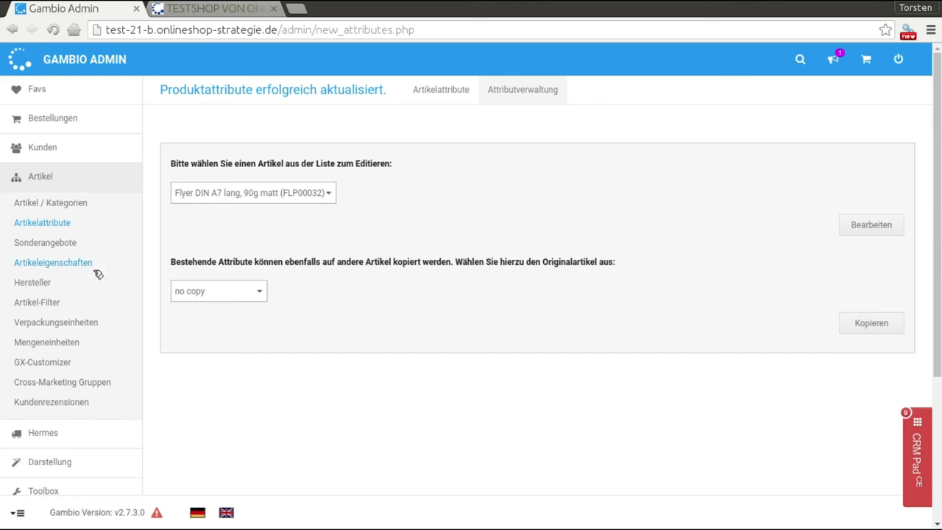
left_click(32, 263)
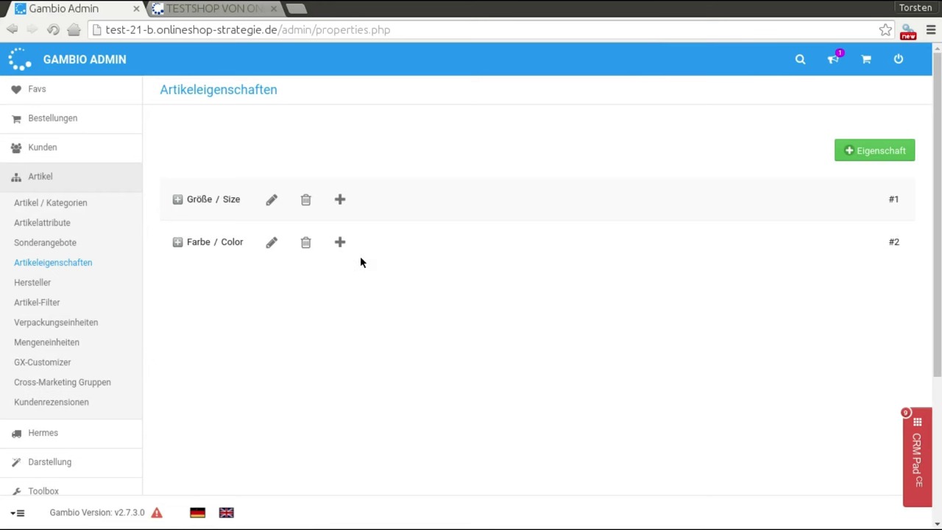
left_click(184, 202)
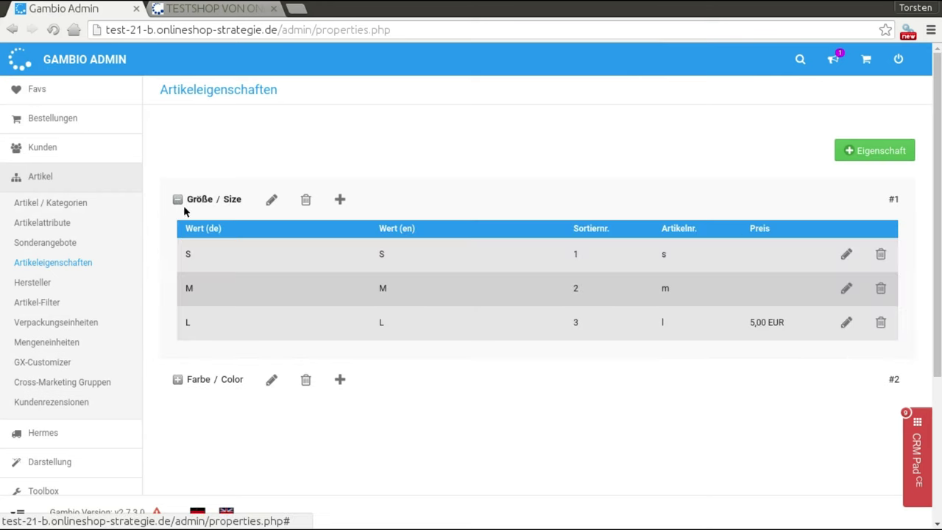
left_click(178, 379)
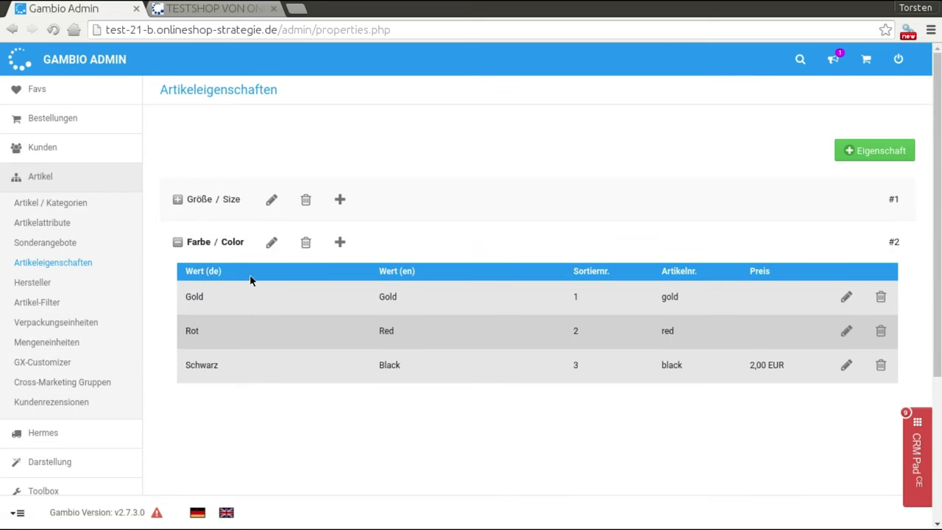
left_click(178, 200)
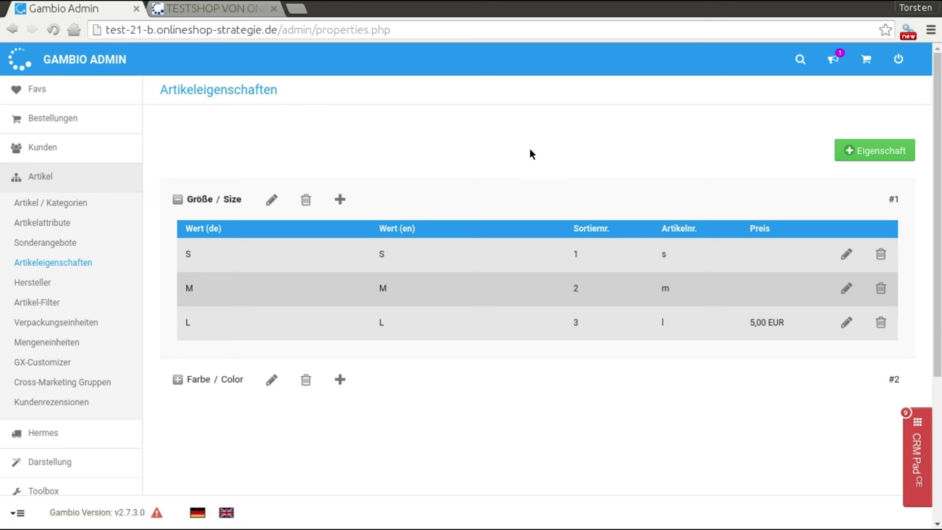
Add a new article property with "Länge" as its German and English name and admin name, and save it.
left_click(865, 152)
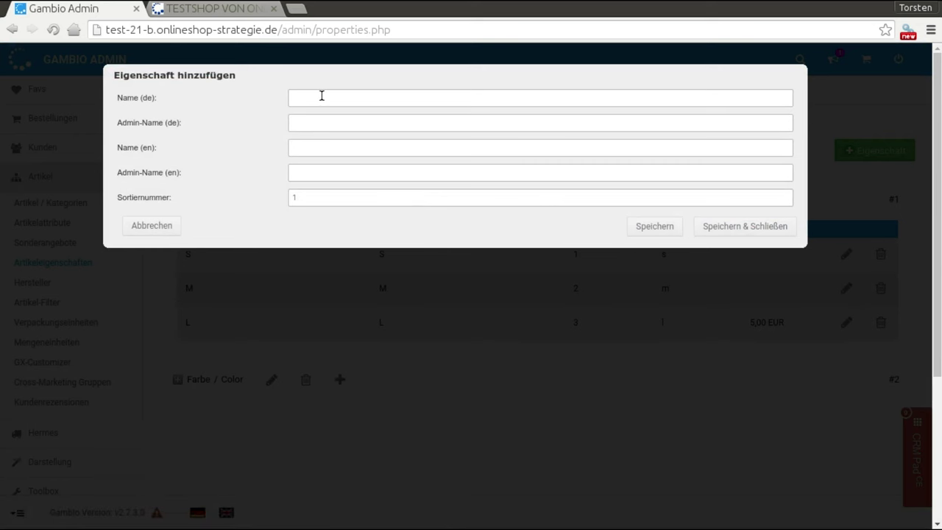
left_click(321, 96)
type("Länge")
key("ctrl+a")
key("ctrl+c")
key("Tab")
key("ctrl+v")
key("Tab")
key("ctrl+v")
key("Tab")
key("ctrl+v")
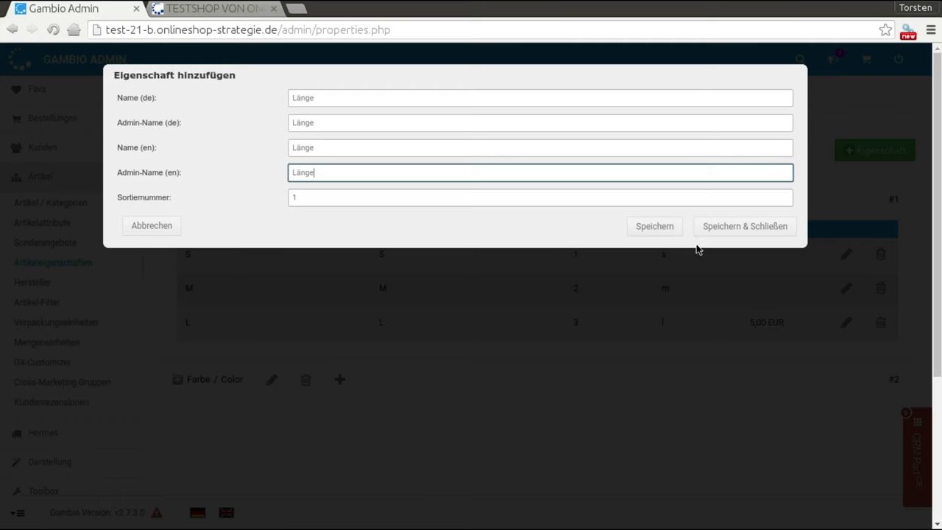
left_click(759, 227)
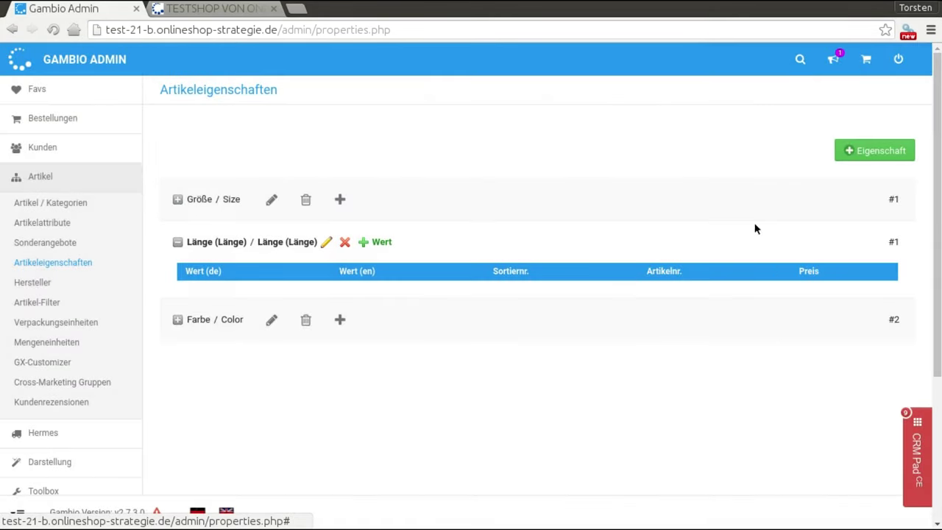
Add a value to the Länge property with German and English name "1m", article number 1001 and price 2.50, and save it.
left_click(382, 243)
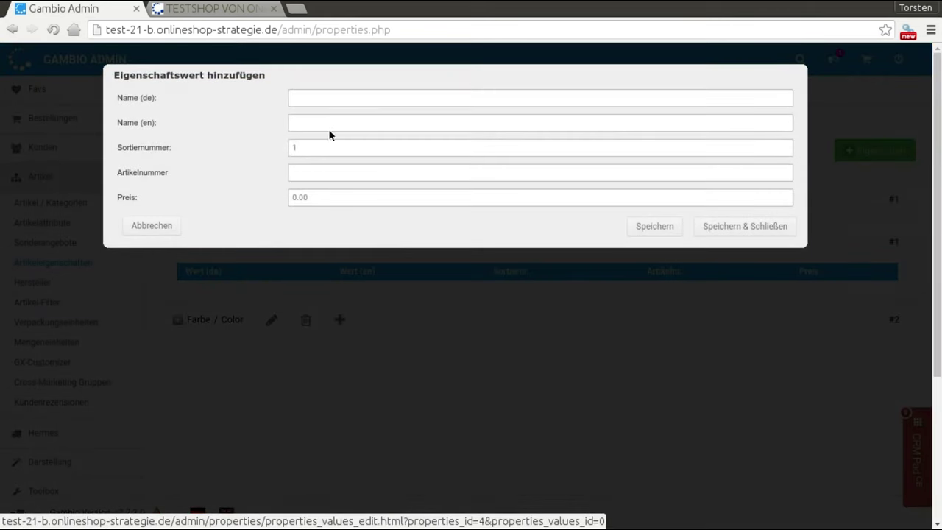
left_click(321, 103)
type("1m")
key("Tab")
type("1m")
key("Tab")
key("Tab")
type("1001")
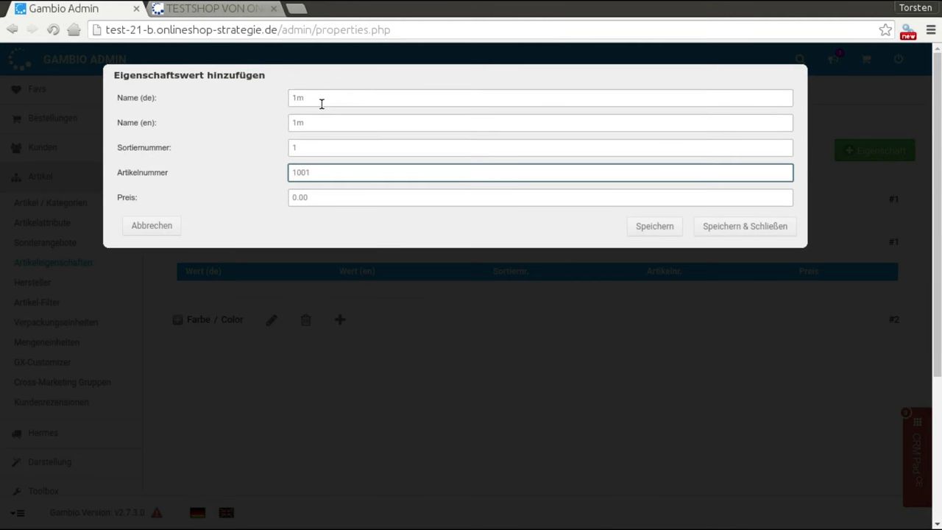
key("Tab")
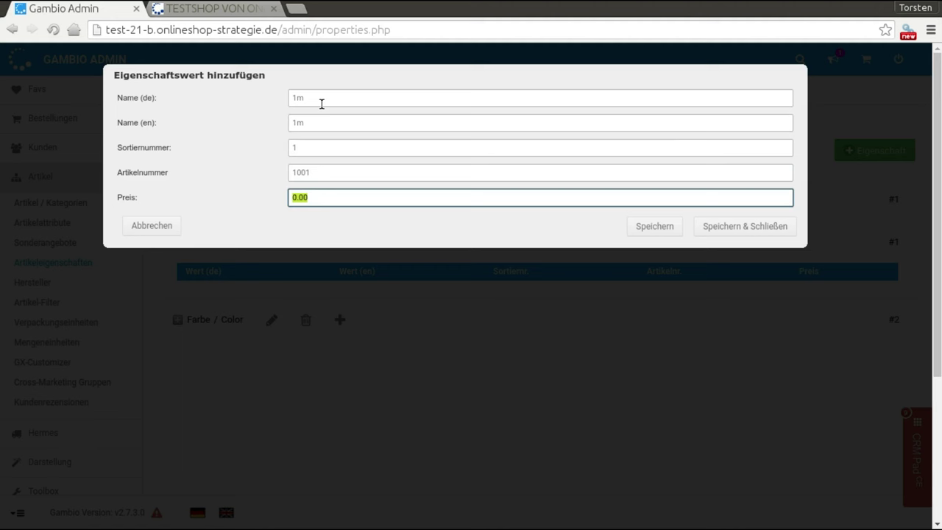
type("20")
key("BackSpace")
type(".50")
left_click(655, 228)
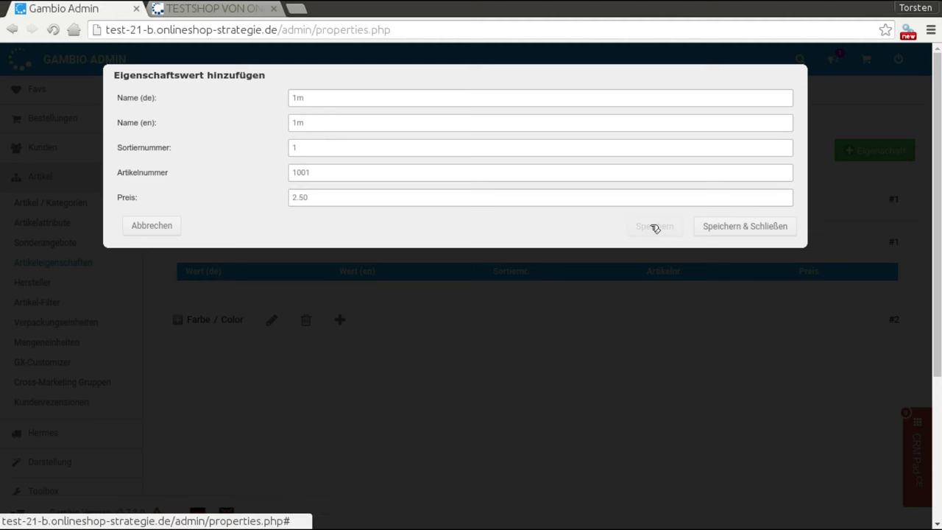
Add a second Länge value with German and English name "2m" and article number 2002, and save it.
type("2m")
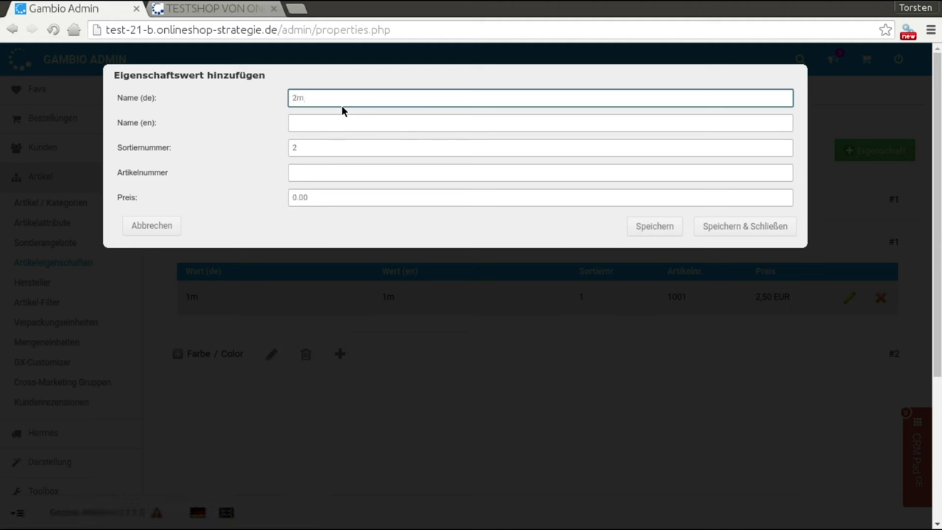
key("Tab")
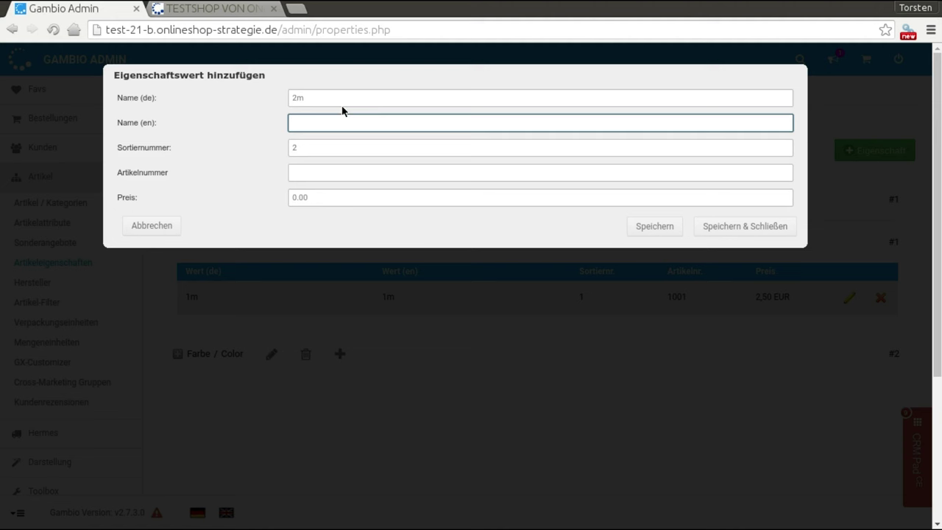
key("shift+Tab")
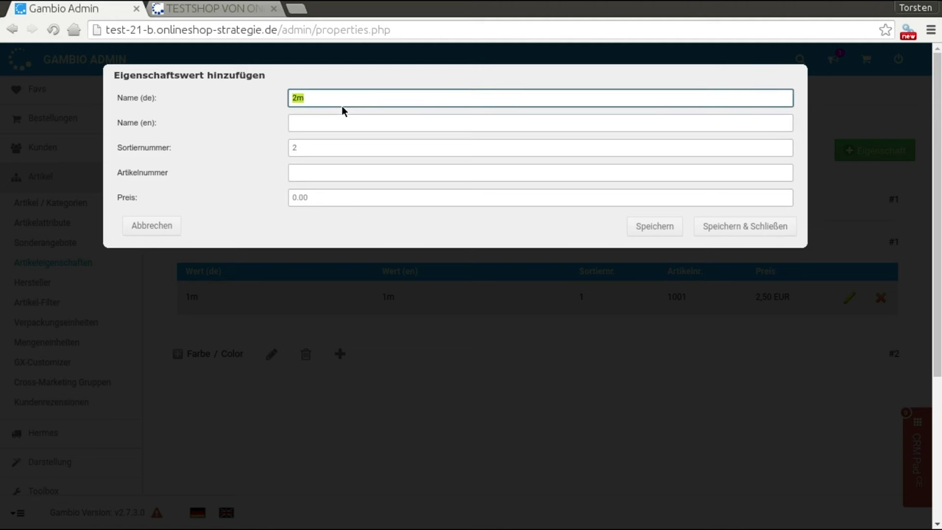
key("ctrl+c")
key("Tab")
key("ctrl+v")
key("Tab")
key("Tab")
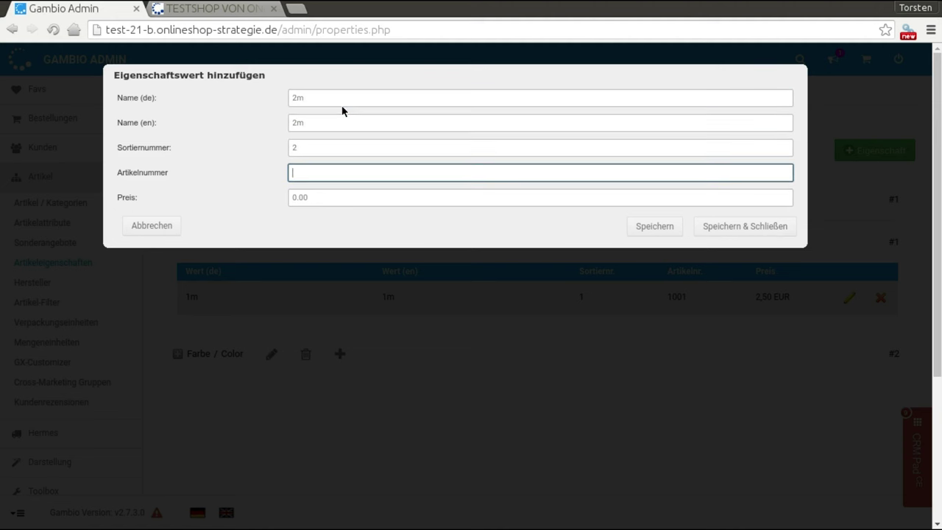
type("2002")
key("Tab")
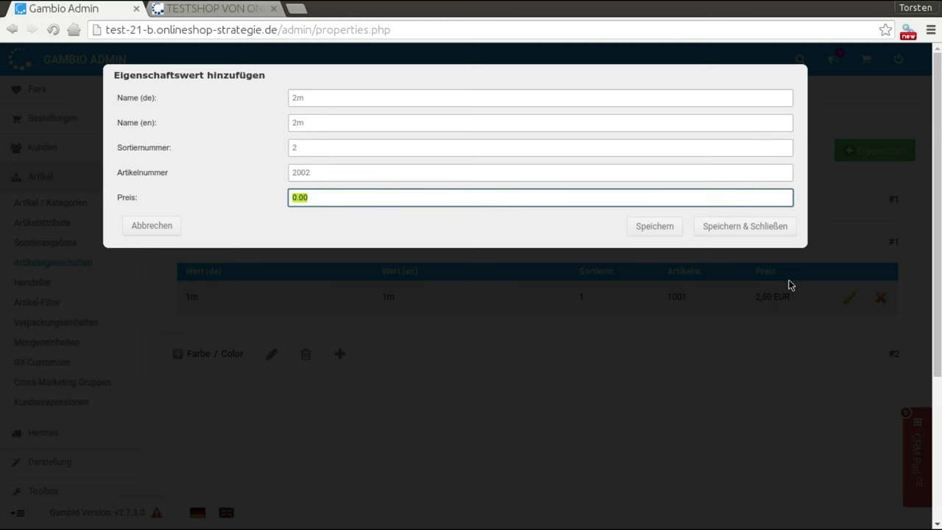
left_click(653, 227)
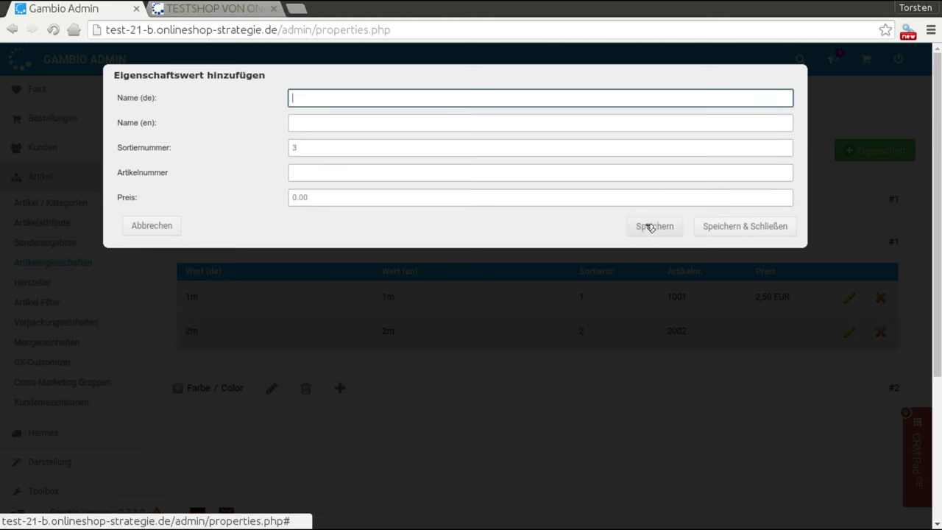
Add a third Länge value with German and English name "5m" and article number 5005, then save and close the dialog.
type("3")
left_click(411, 121)
type("5m")
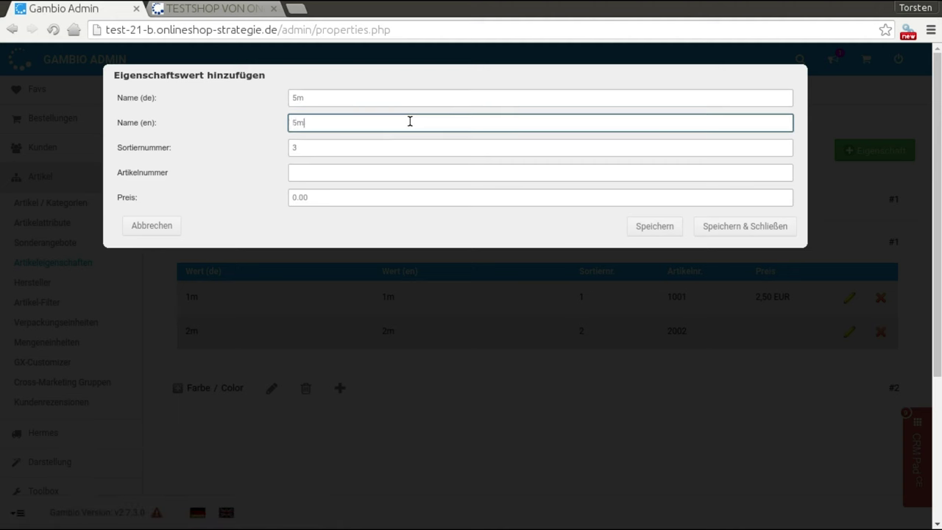
key("Tab")
key("Tab")
type("5005")
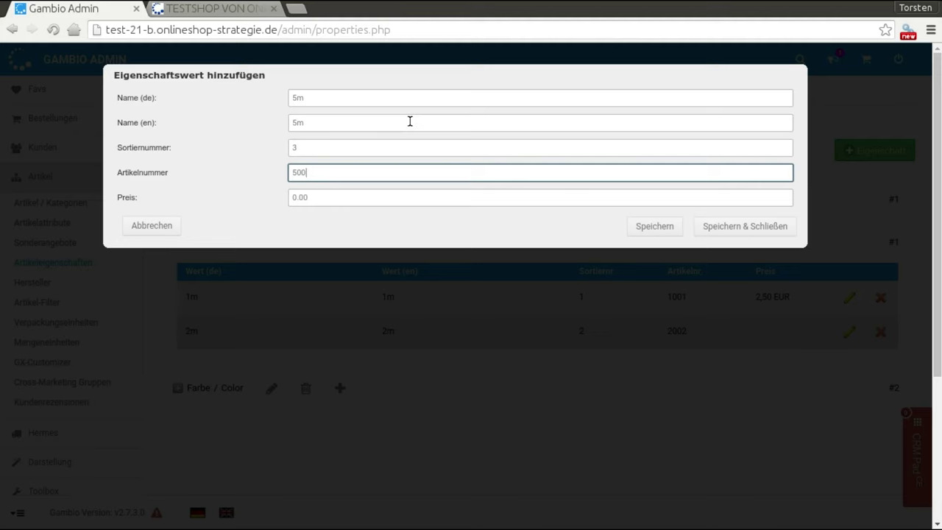
left_click(758, 230)
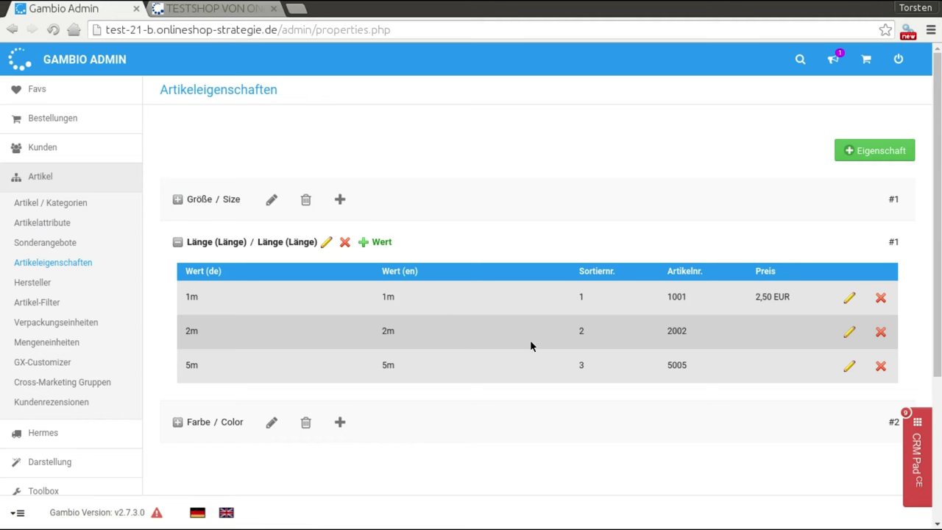
Open Testartikel xy from the Testkategorie category for editing and go to its property combinations.
left_click(63, 204)
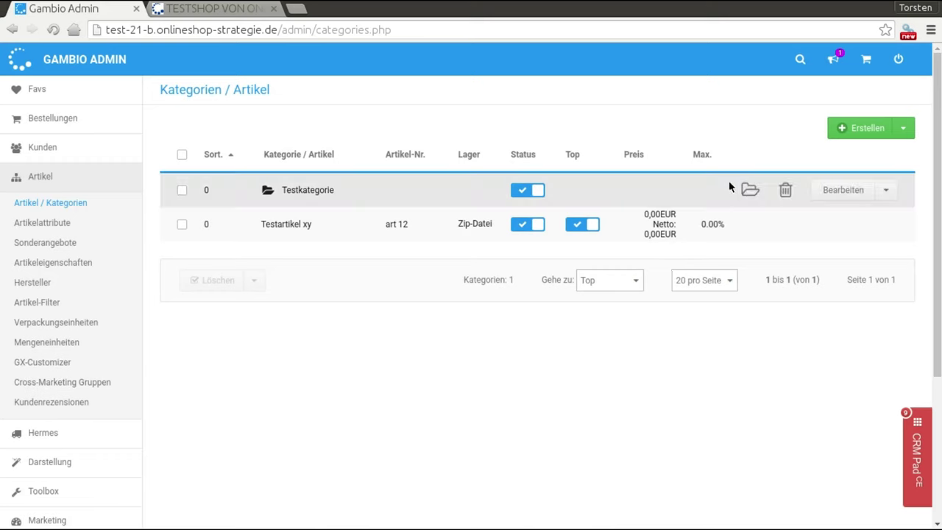
left_click(749, 191)
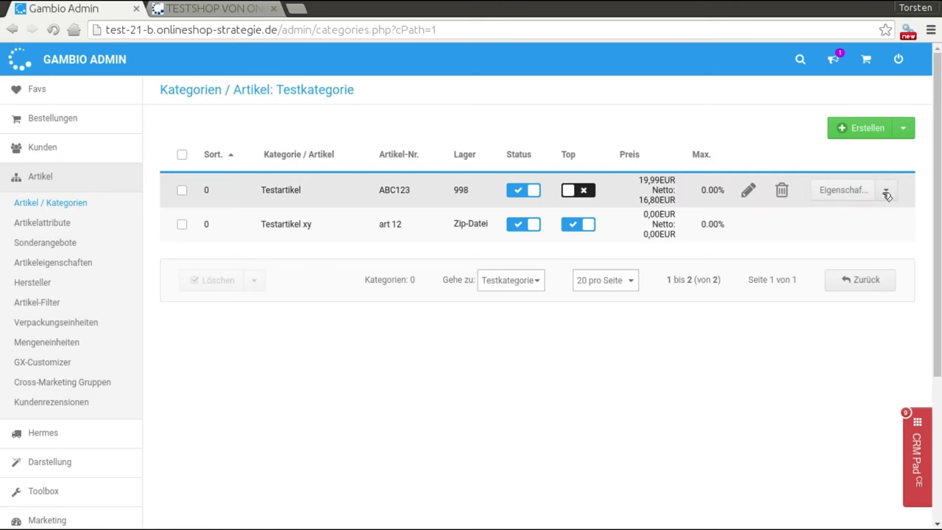
left_click(886, 191)
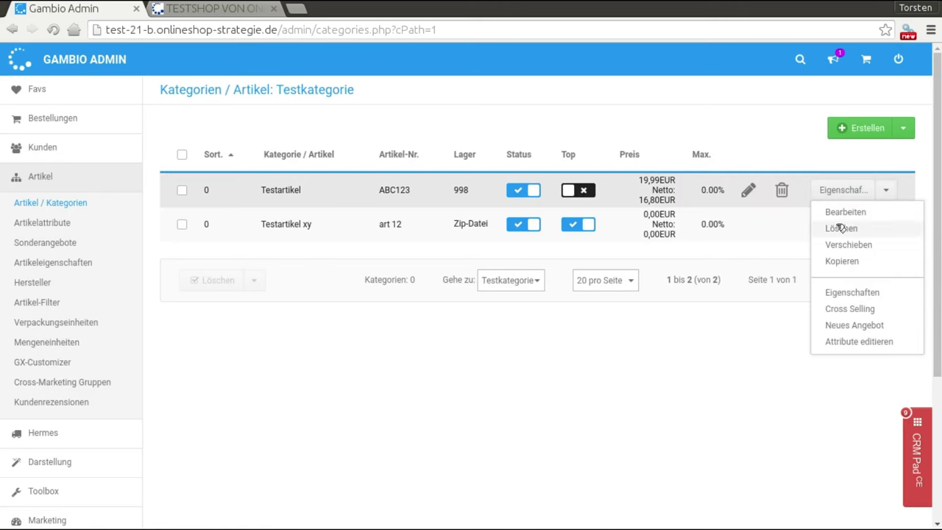
mouse_move(857, 198)
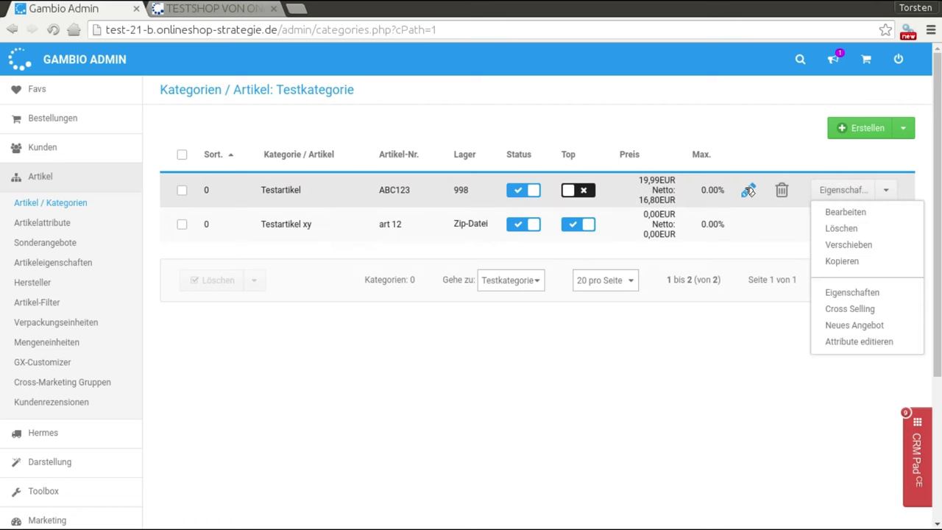
mouse_move(749, 230)
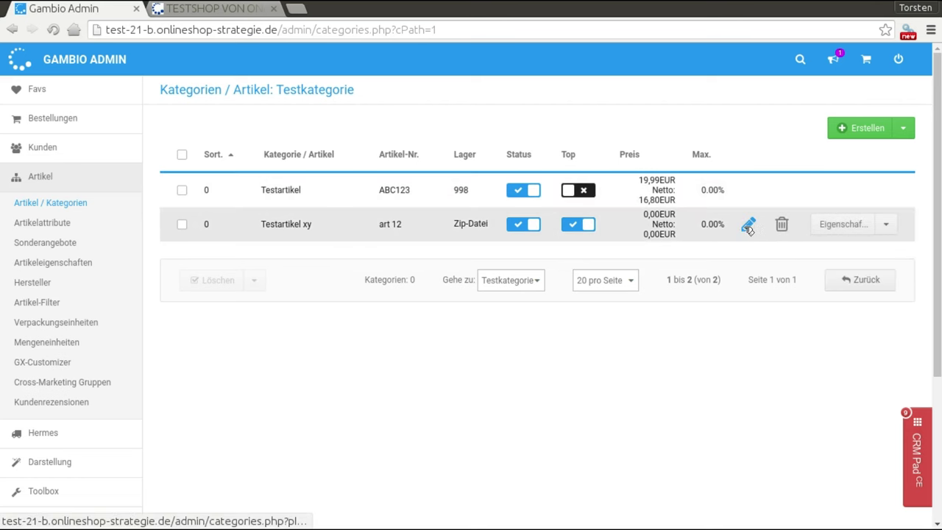
left_click(748, 226)
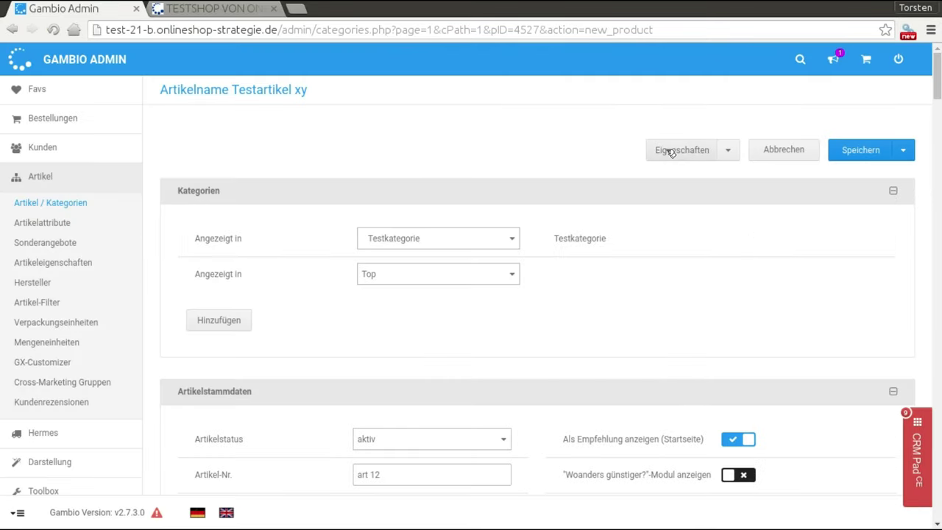
left_click(730, 151)
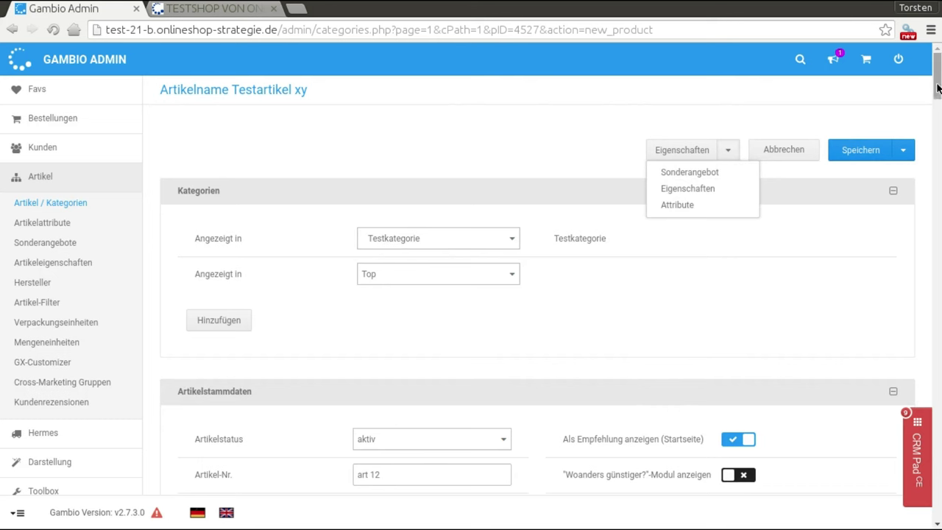
left_click_drag(937, 84, 937, 500)
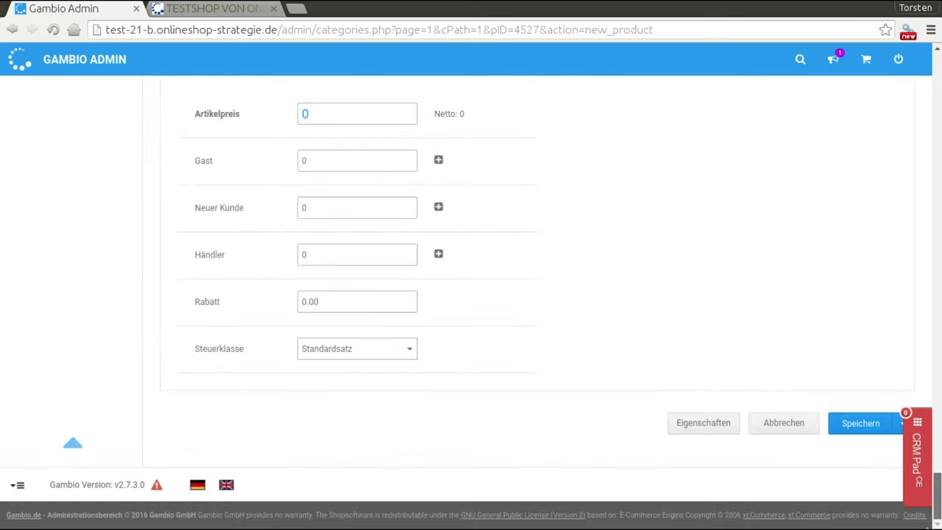
left_click(706, 429)
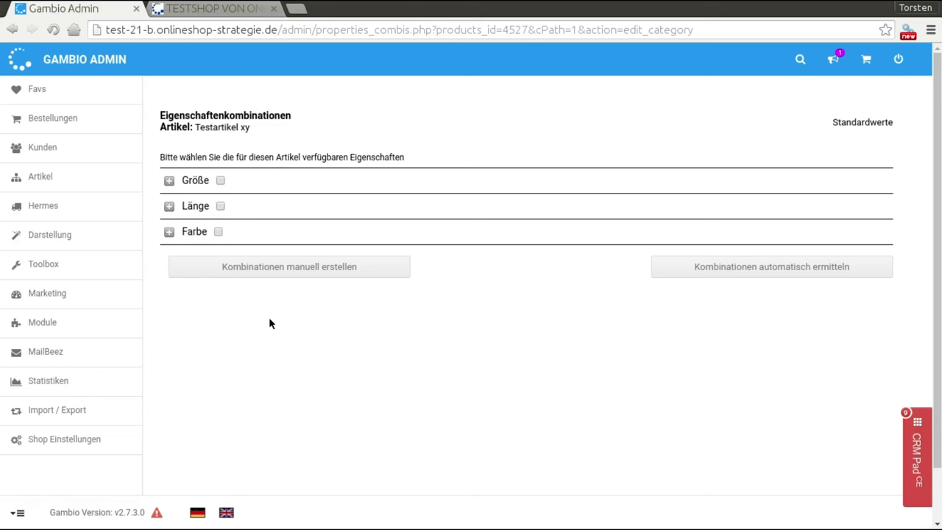
Enable the Länge and Farbe properties for Testartikel xy and generate their combinations automatically.
left_click(219, 232)
left_click(168, 205)
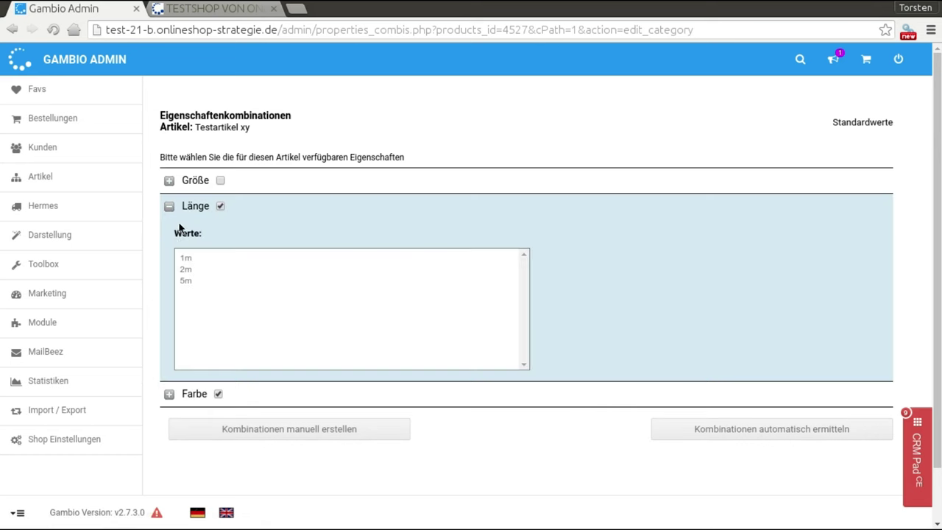
left_click(169, 393)
left_click(169, 234)
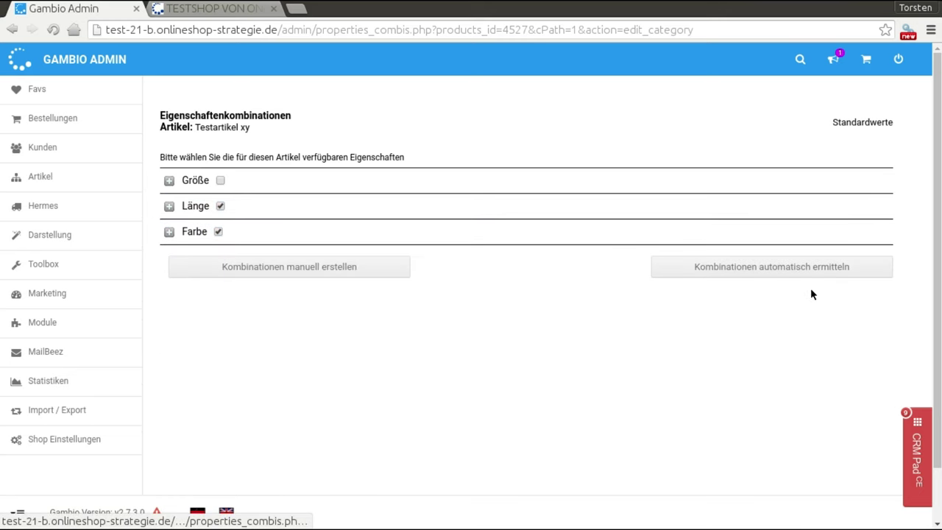
left_click(765, 277)
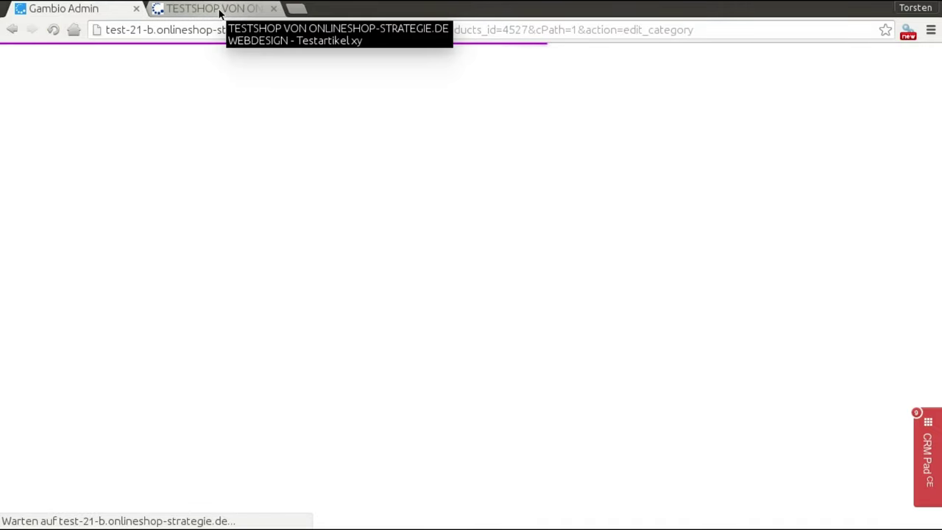
Reload the Testartikel xy page in the shop, check the combination Länge 1m with Farbe Rot, and reset the Farbe selection.
left_click(219, 9)
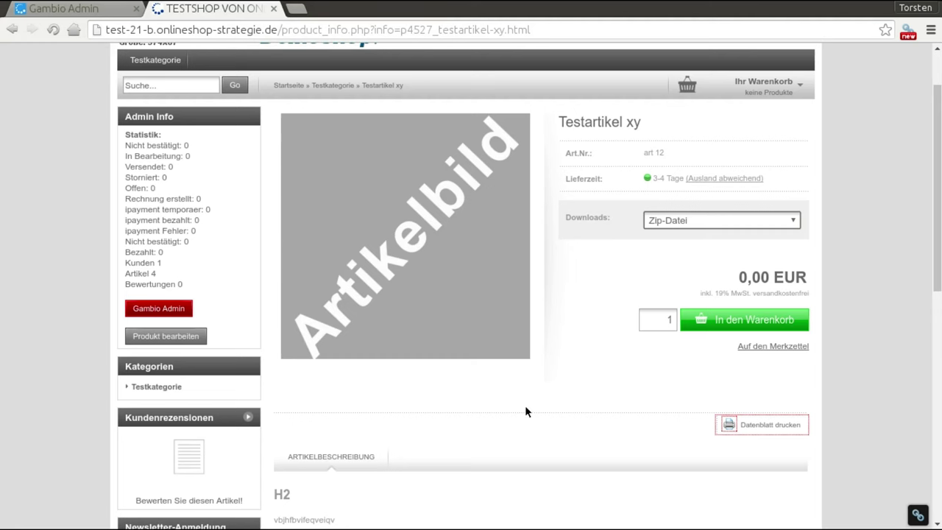
key("F5")
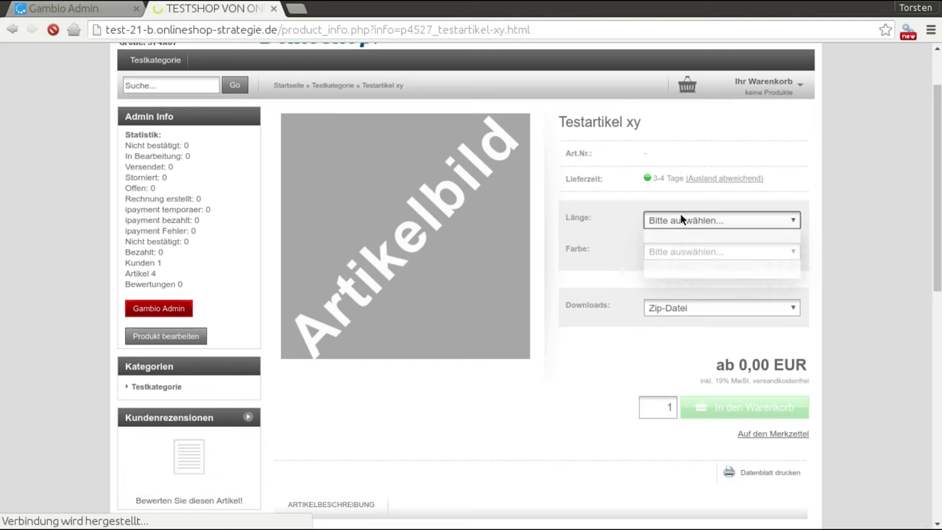
left_click(682, 219)
left_click(668, 249)
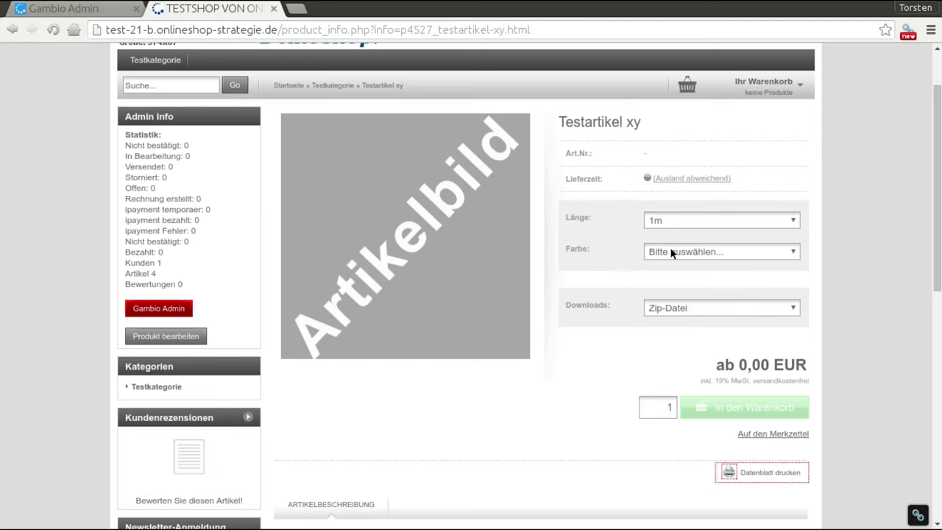
left_click(671, 252)
left_click(678, 290)
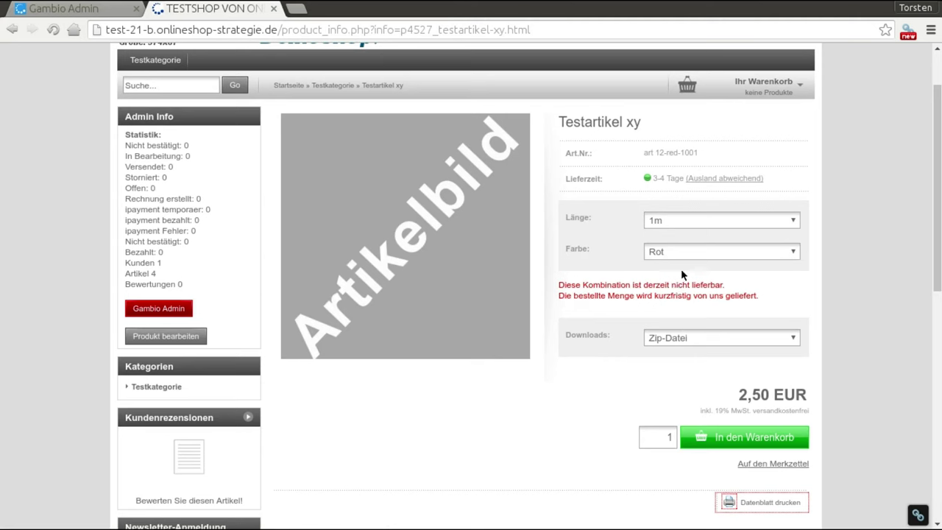
left_click(703, 250)
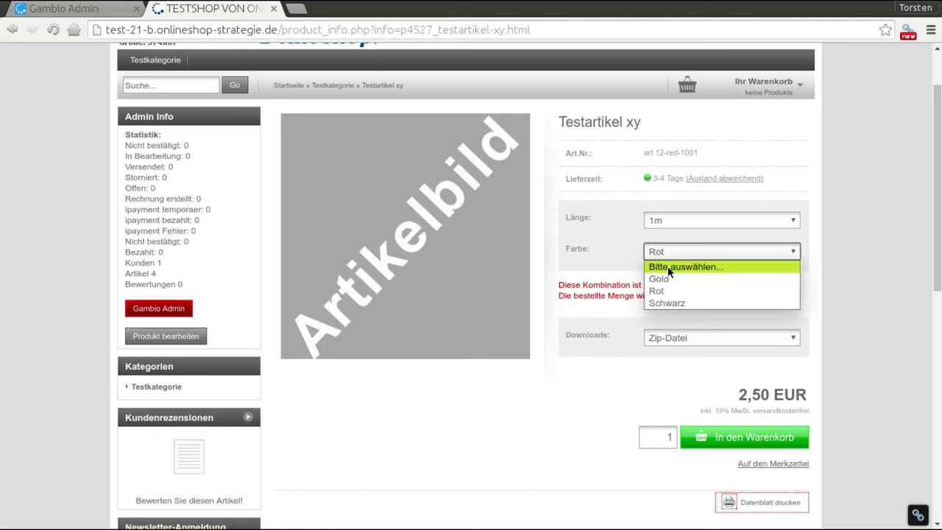
left_click(670, 268)
Return to the admin and delete all property combinations of Testartikel xy.
left_click(81, 9)
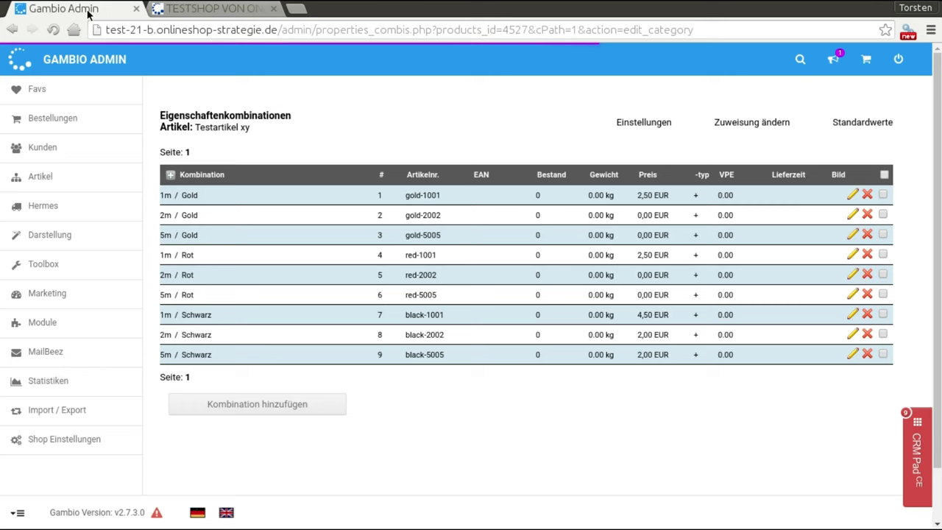
left_click(884, 175)
left_click(839, 404)
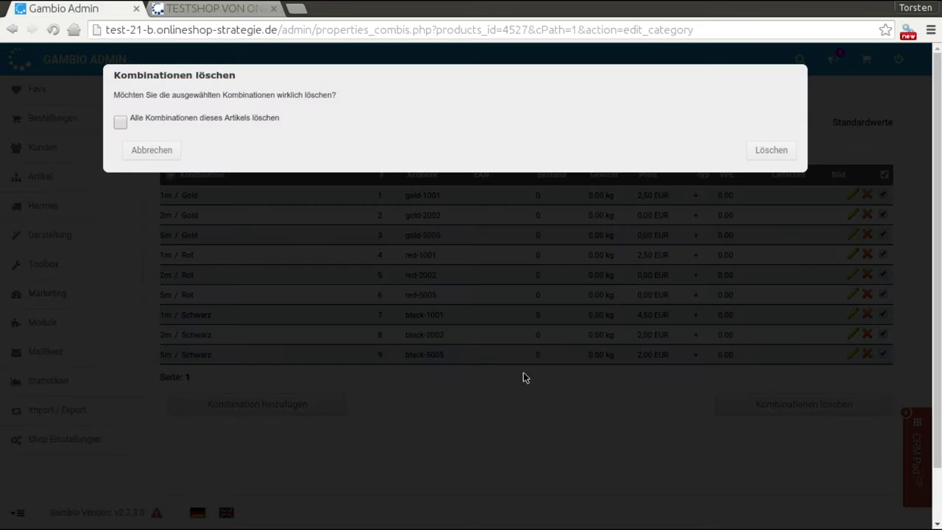
left_click(120, 121)
left_click(771, 151)
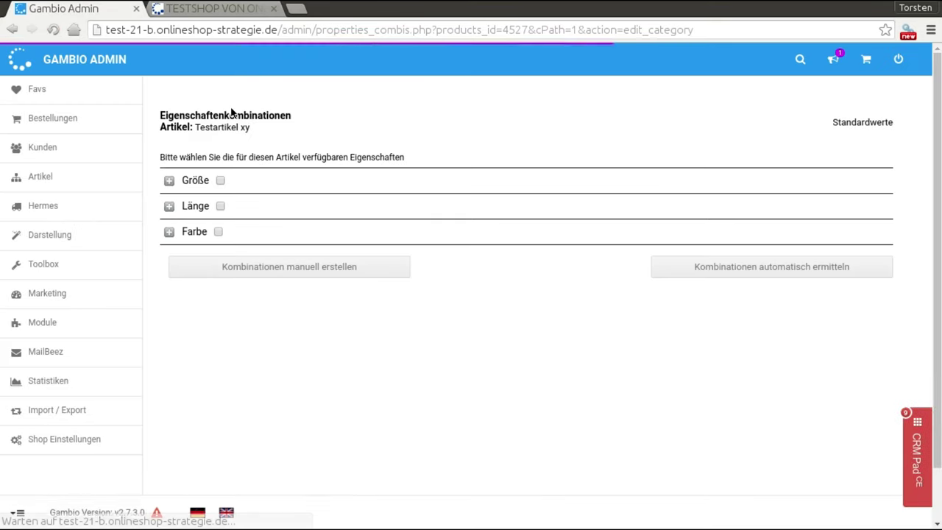
Reload the Testartikel xy page in the shop to check its property selections, and return to the admin.
left_click(222, 10)
key("F5")
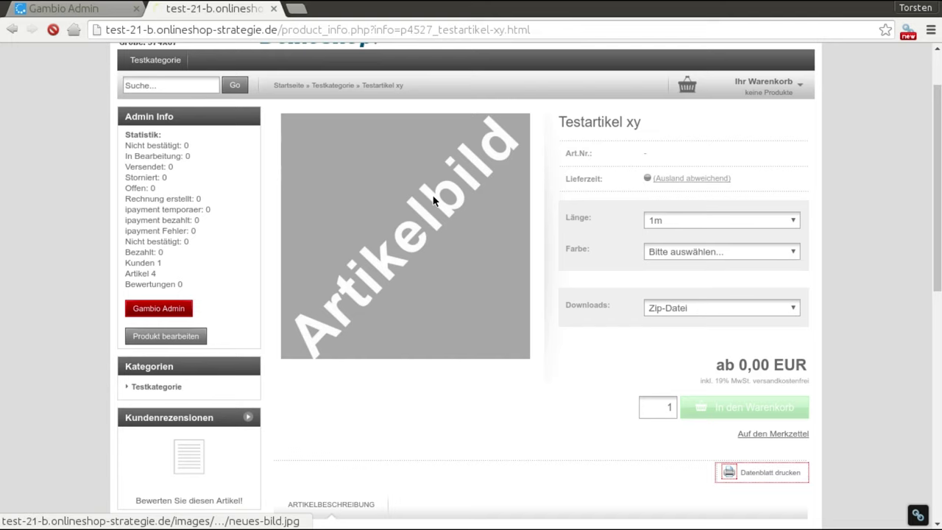
left_click(109, 5)
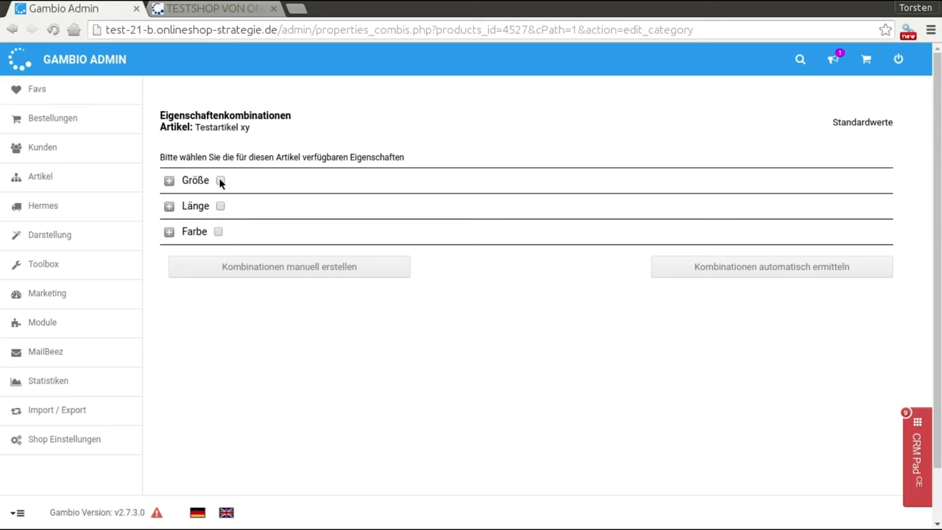
Enable the Größe and Farbe properties for Testartikel xy and limit Farbe to the values Gold and Schwarz.
left_click(218, 232)
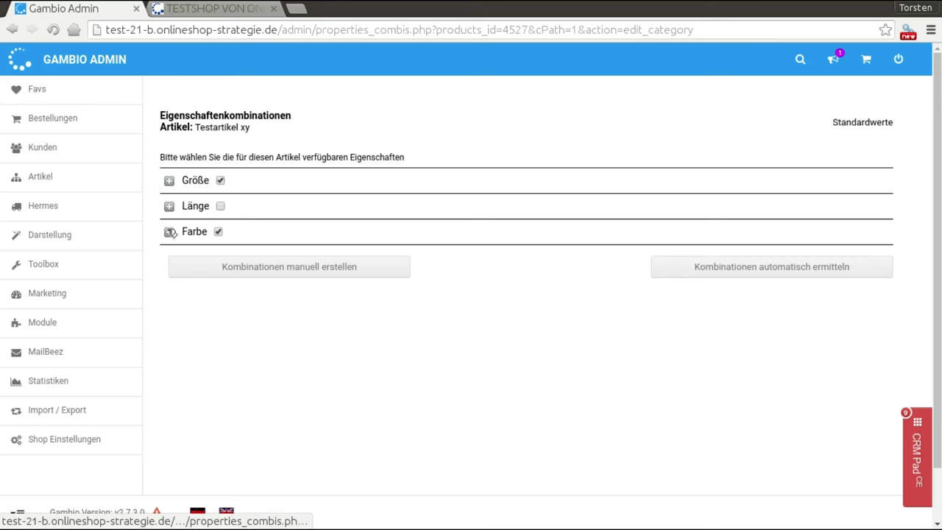
left_click(170, 233)
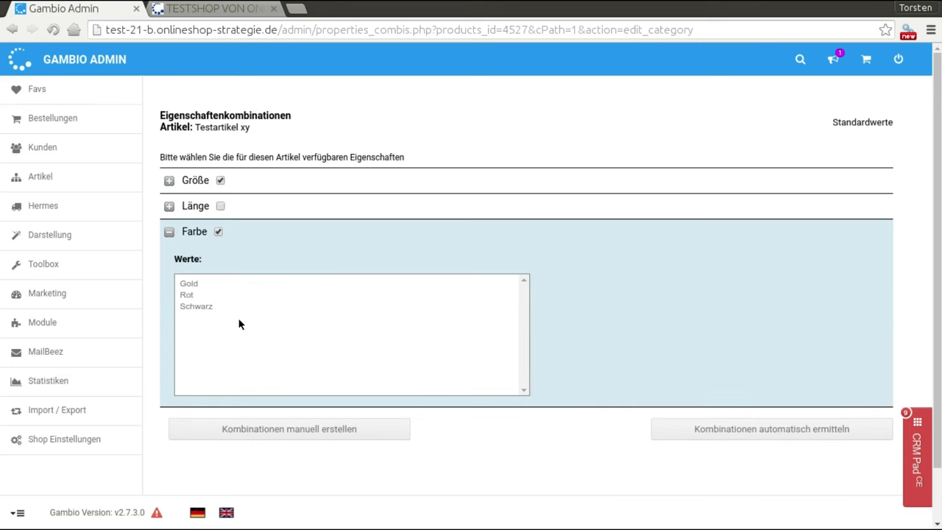
left_click(203, 286)
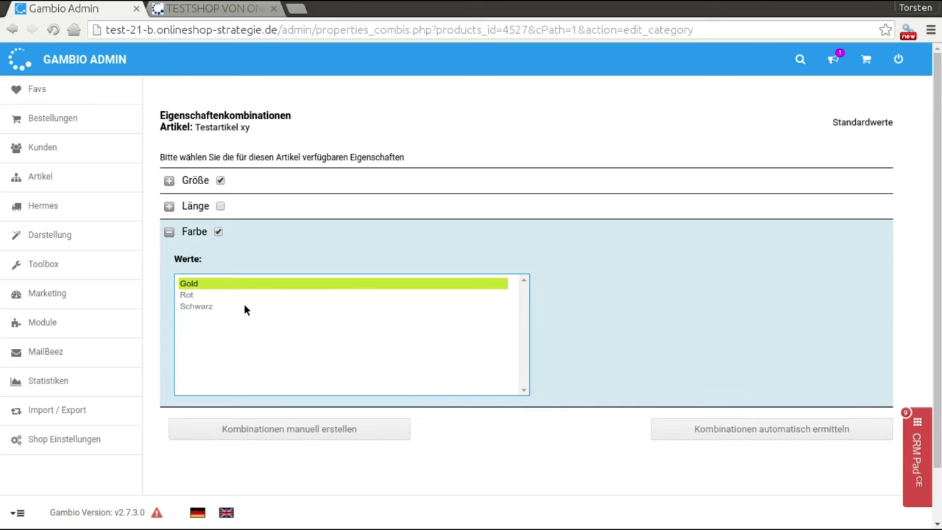
left_click(228, 307, "ctrl")
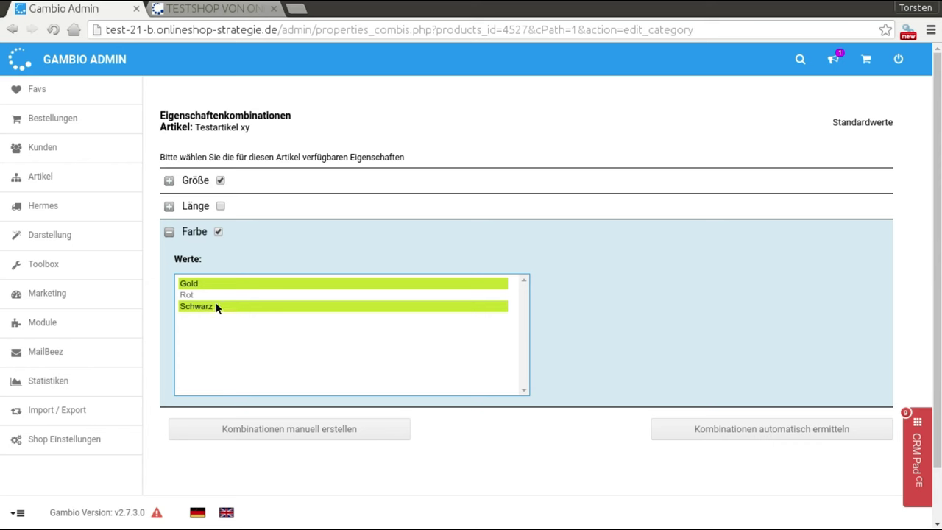
left_click(169, 231)
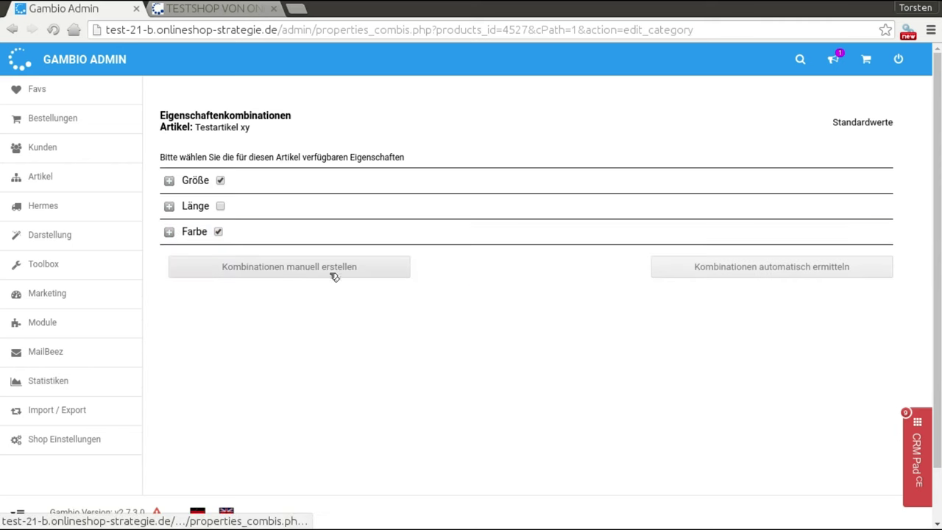
Start creating combinations manually and begin a new one with Größe M and Farbe Schwarz.
left_click(298, 272)
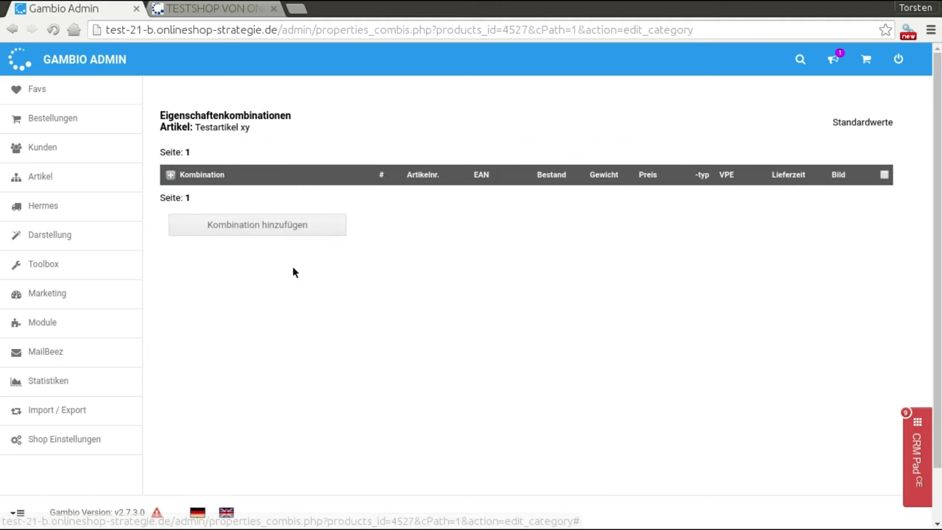
left_click(312, 227)
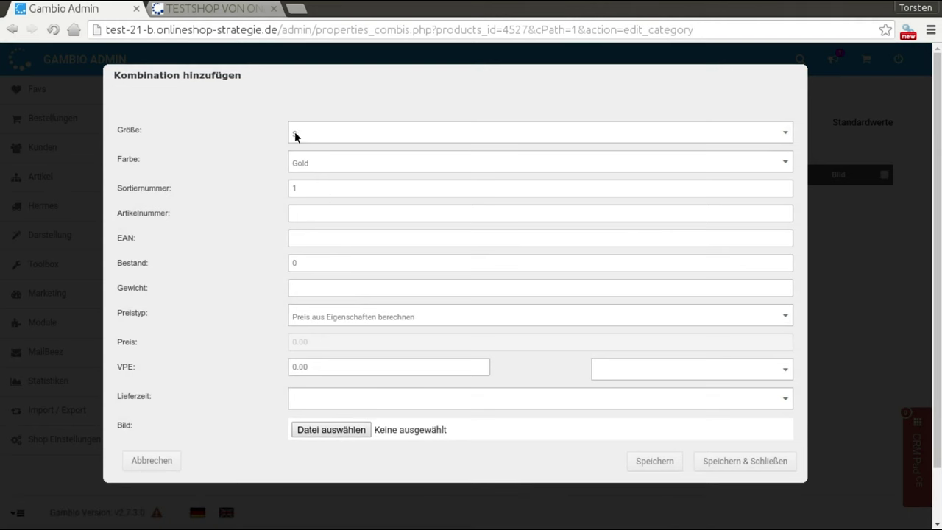
left_click(327, 134)
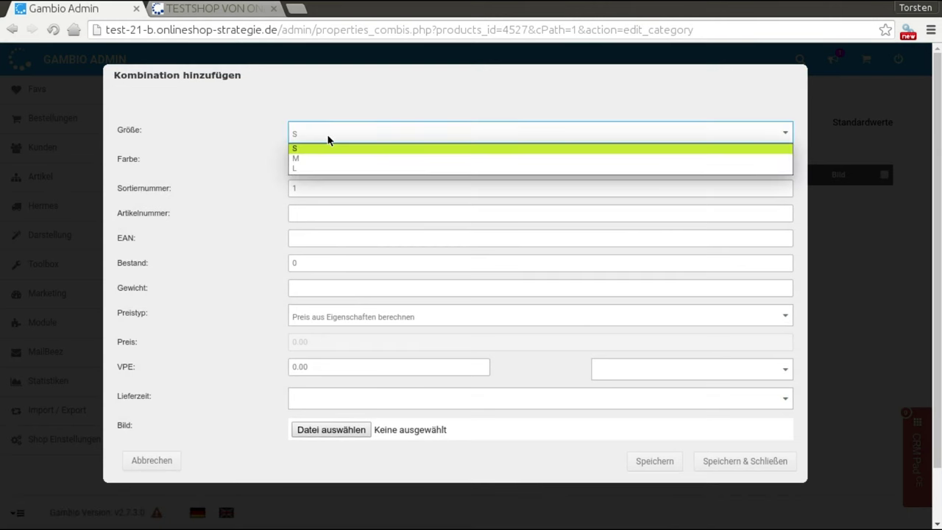
left_click(301, 160)
left_click(352, 166)
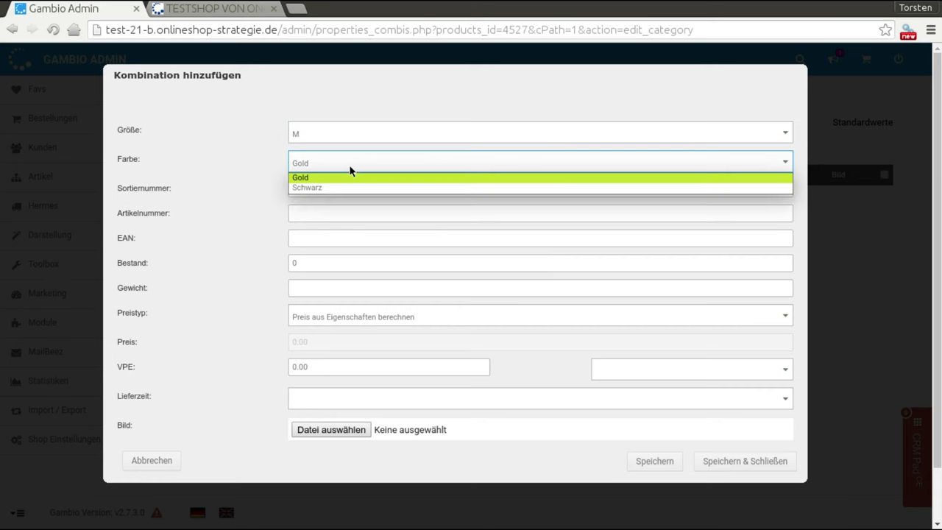
left_click(321, 187)
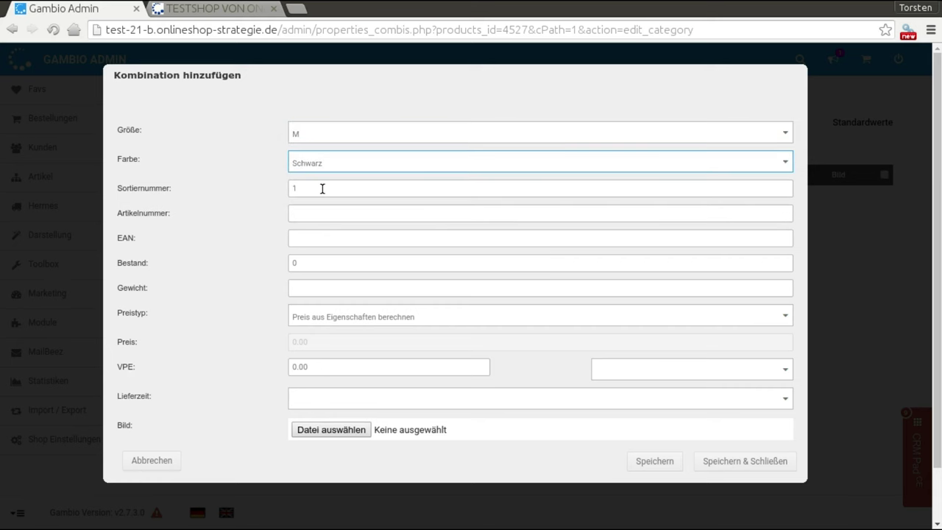
Set the combination's Artikelnummer to 54615, Bestand to 50 and Gewicht to 10.
left_click(335, 211)
type("54615")
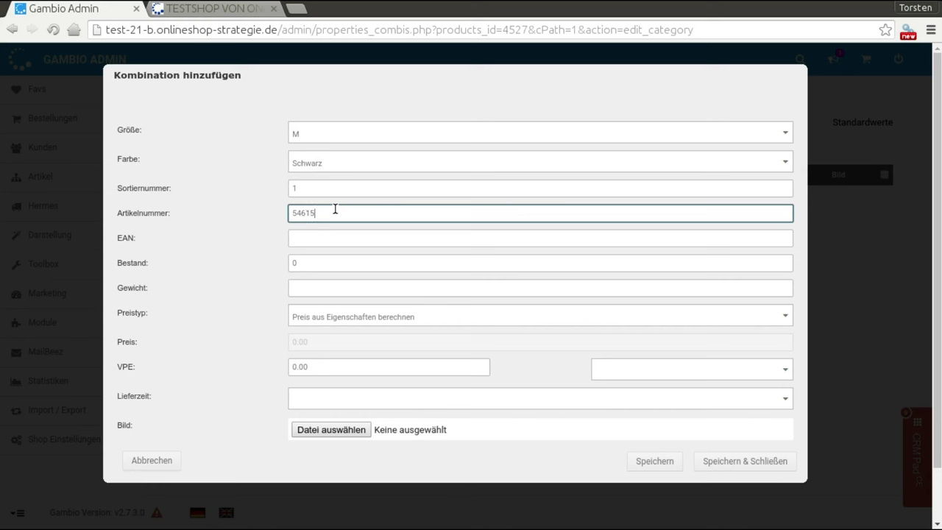
left_click(320, 262)
type("5")
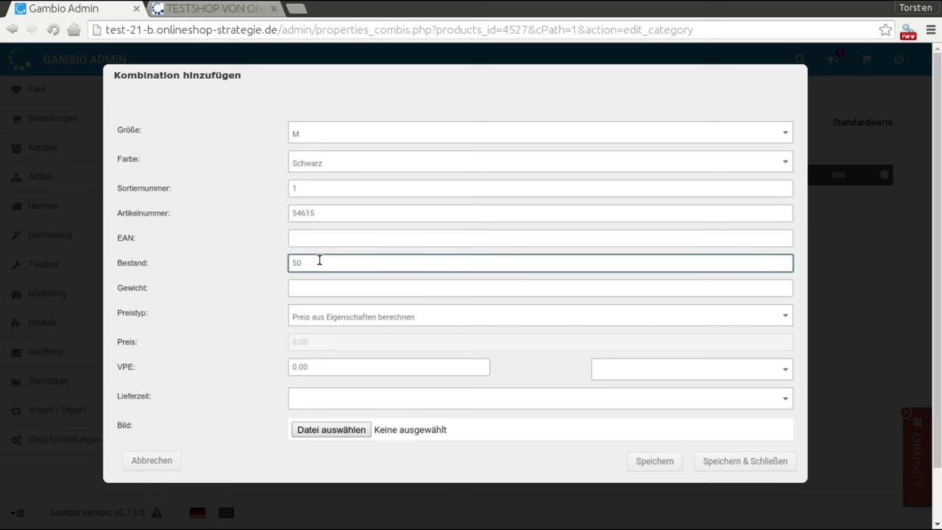
left_click(316, 287)
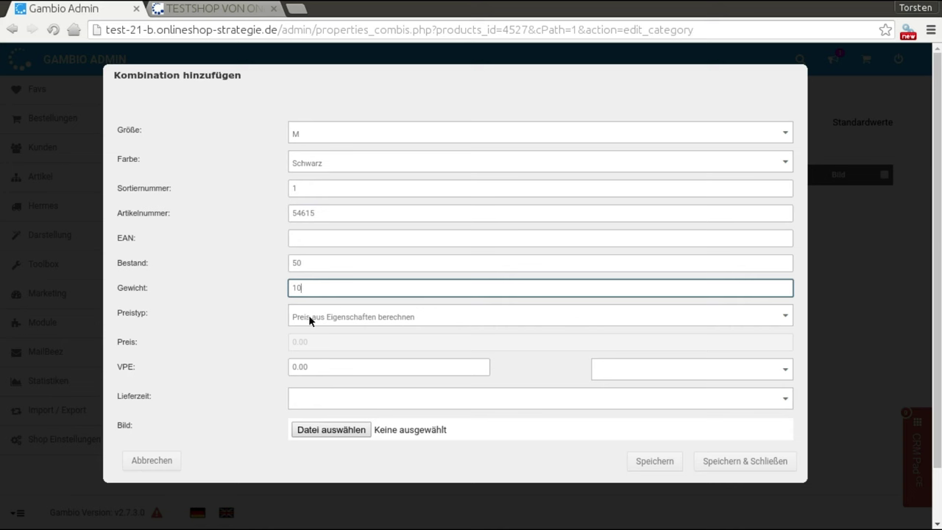
Try Kombinations-Festpreis as the Preistyp and switch back to Preis aus Eigenschaften berechnen.
left_click(414, 317)
left_click(358, 342)
left_click(354, 343)
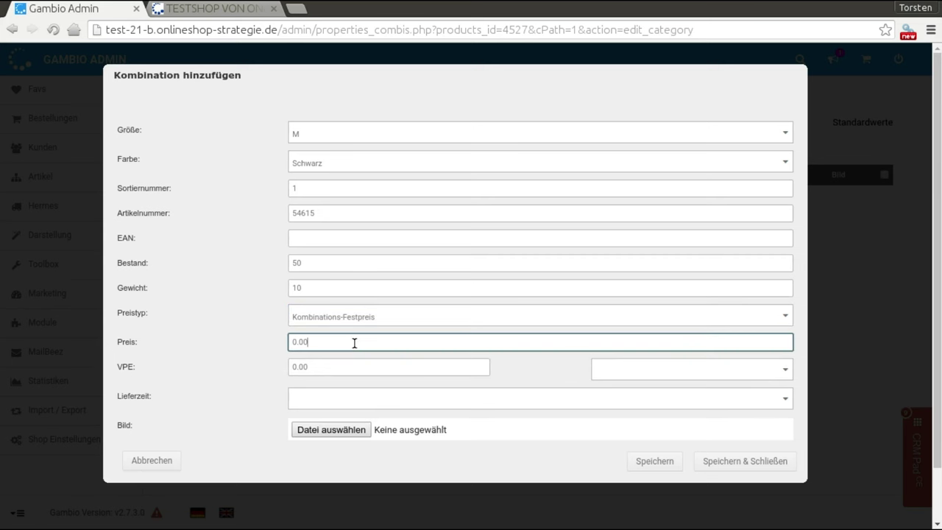
left_click(369, 322)
left_click(369, 329)
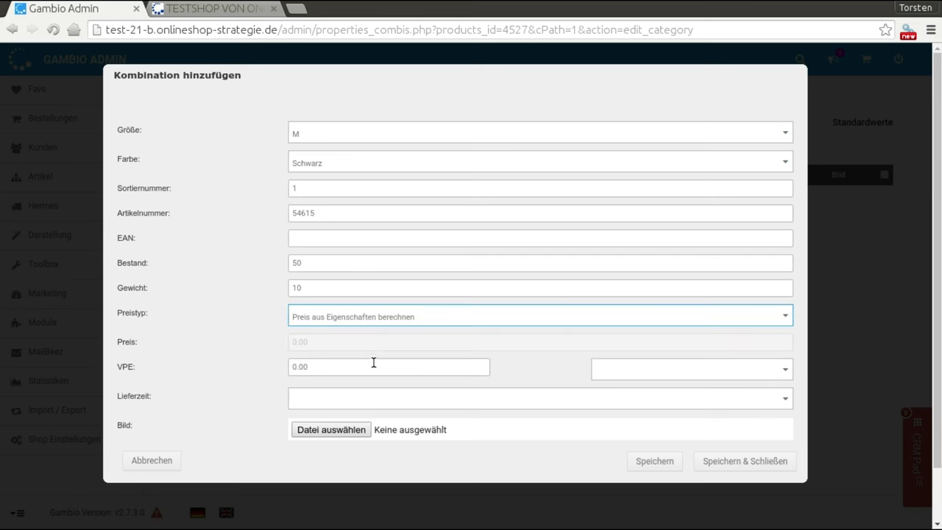
Set the Lieferzeit to 3-4 Tage, then save and close the M / Schwarz combination.
left_click(327, 400)
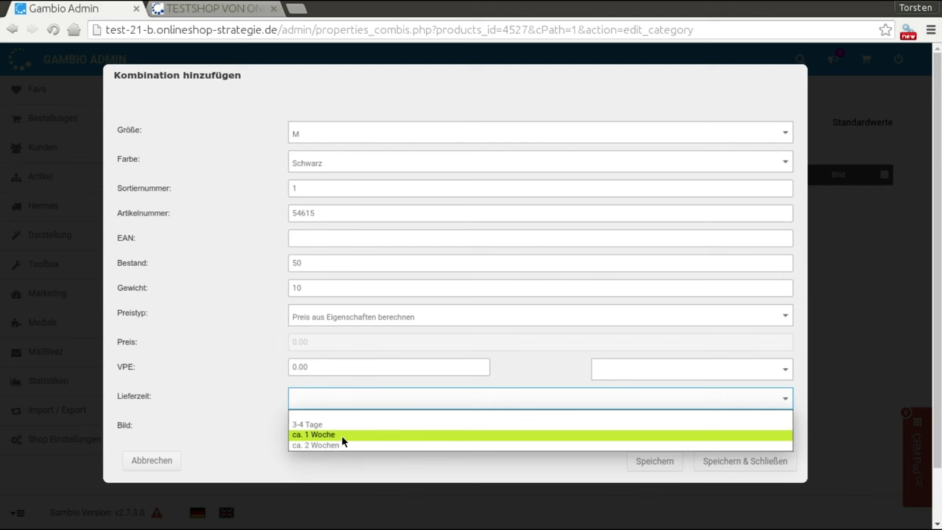
left_click(323, 426)
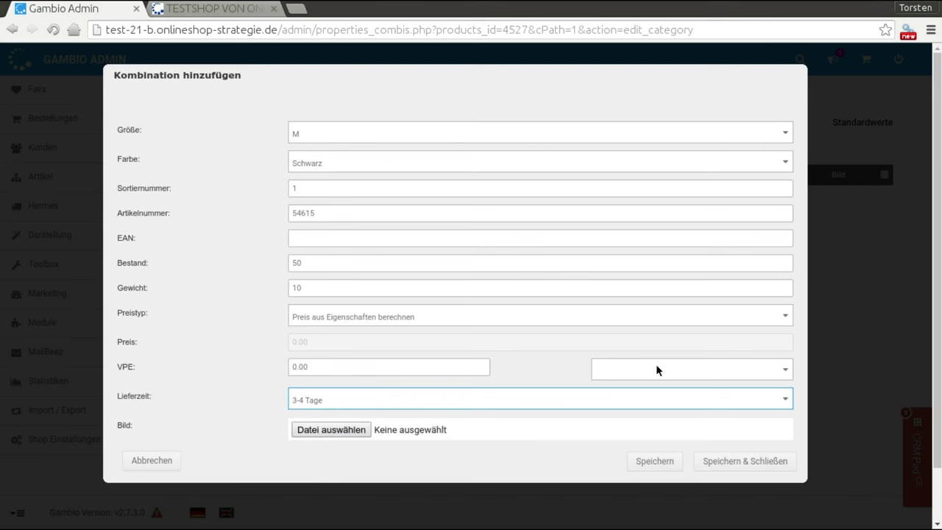
left_click(754, 461)
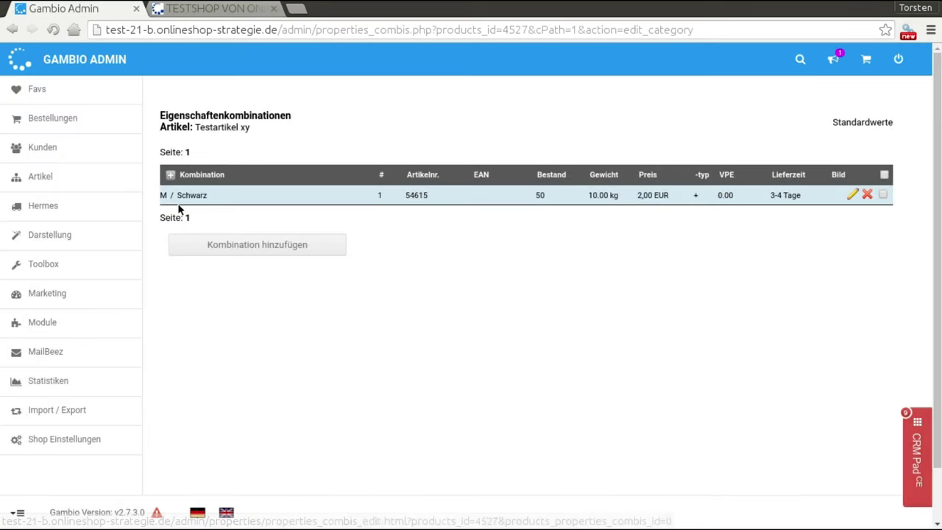
Reload the Testartikel xy page in the shop, check Größe M with Farbe Schwarz, and return to the admin.
left_click(213, 8)
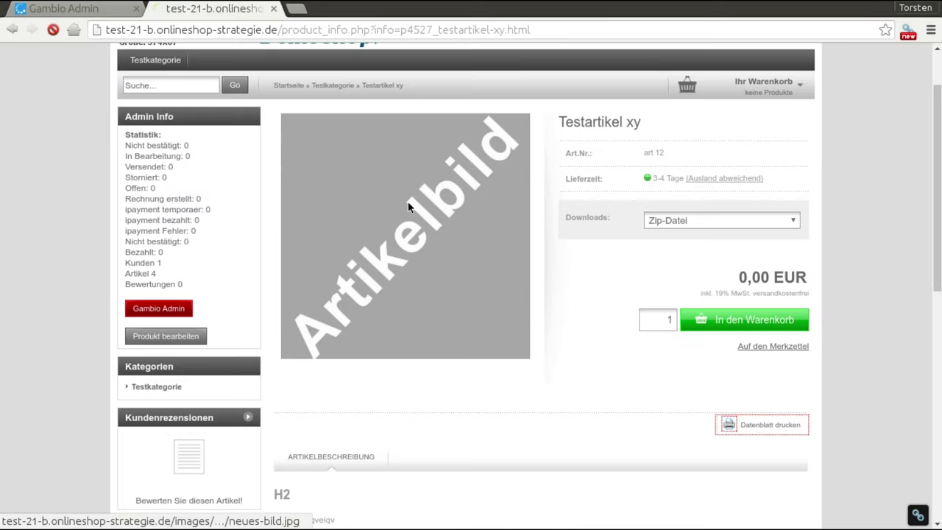
left_click(684, 218)
left_click(684, 218)
left_click(686, 220)
left_click(691, 236)
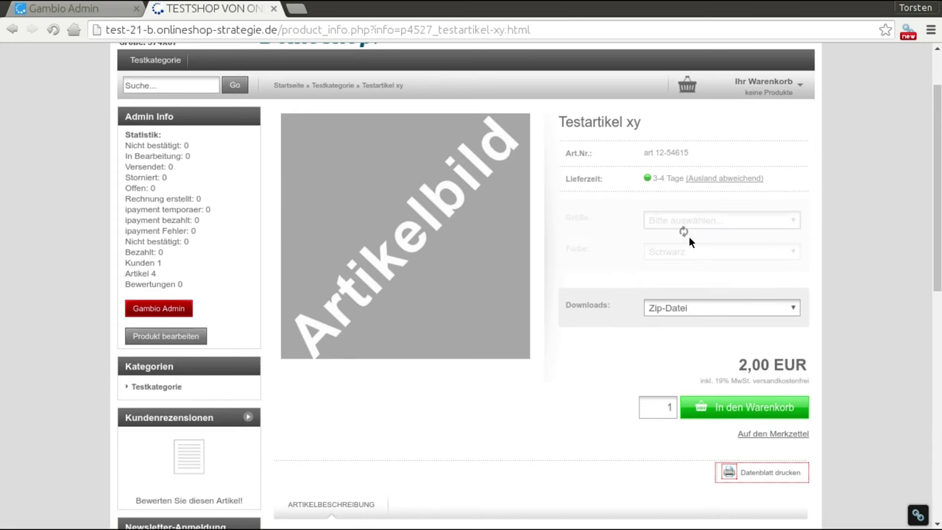
left_click(683, 222)
left_click(683, 247)
left_click(683, 251)
left_click(683, 251)
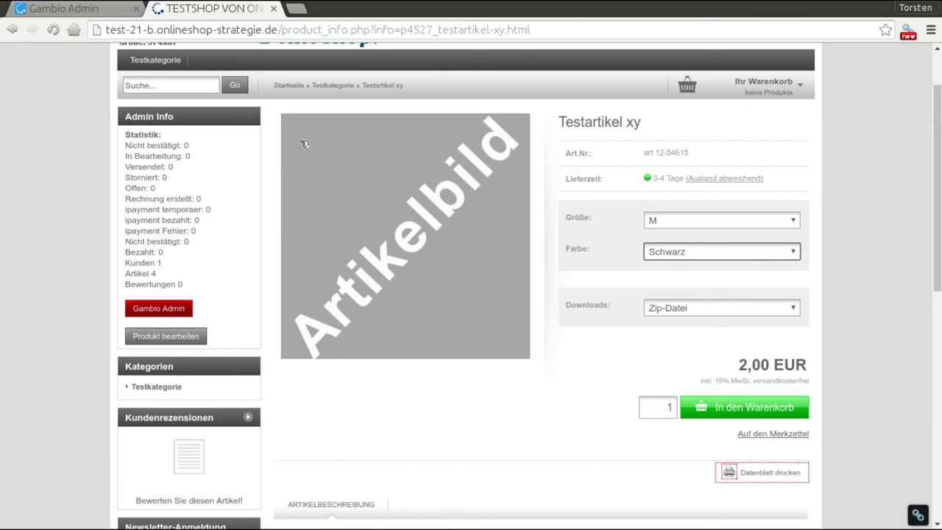
left_click(94, 8)
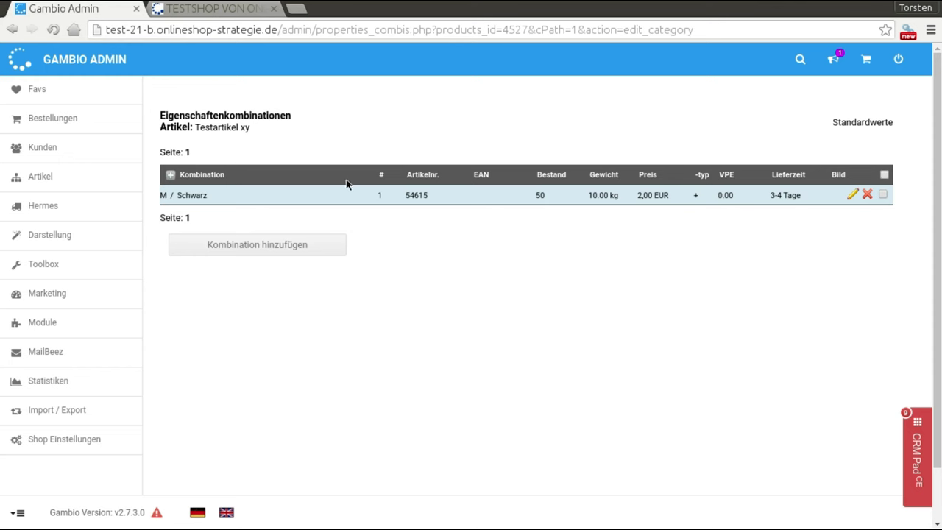
Begin another combination with Größe S and Farbe Gold, setting Artikelnummer to 5343543 and Bestand to 50.
left_click(266, 244)
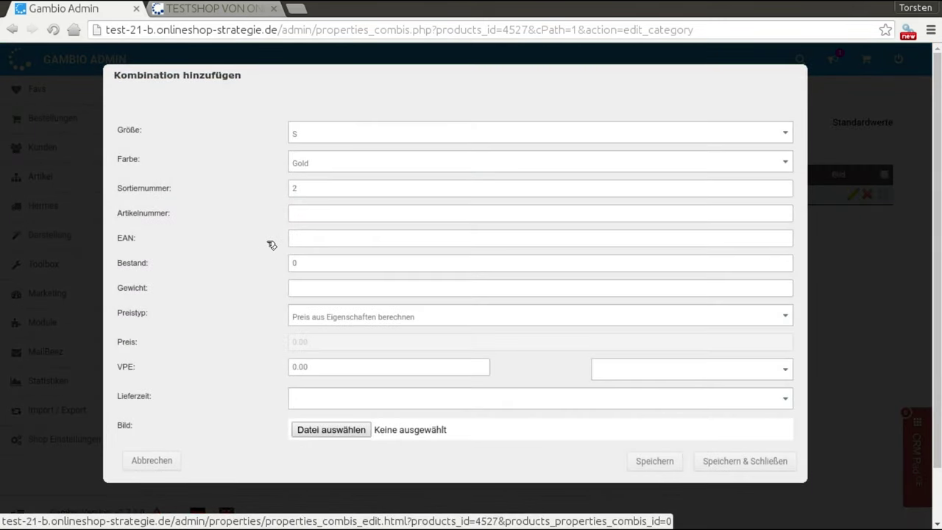
left_click(325, 162)
left_click(324, 165)
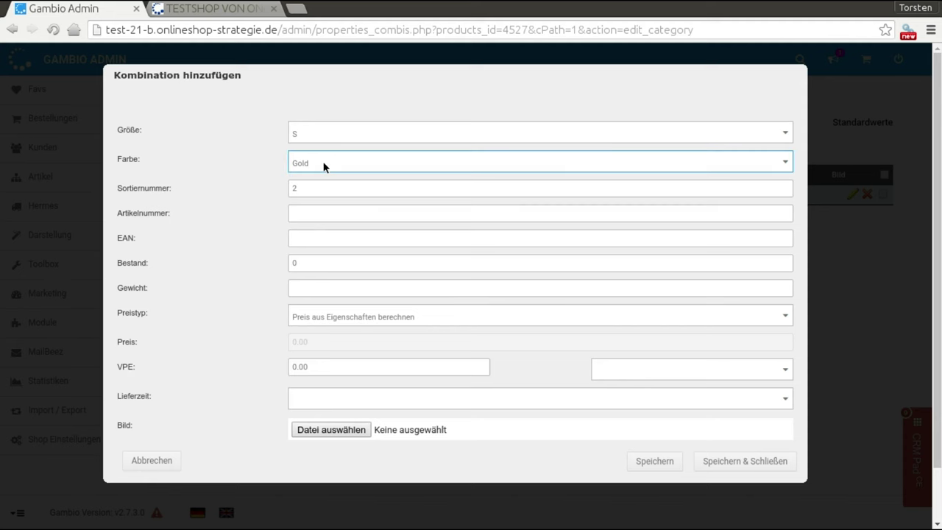
left_click(328, 215)
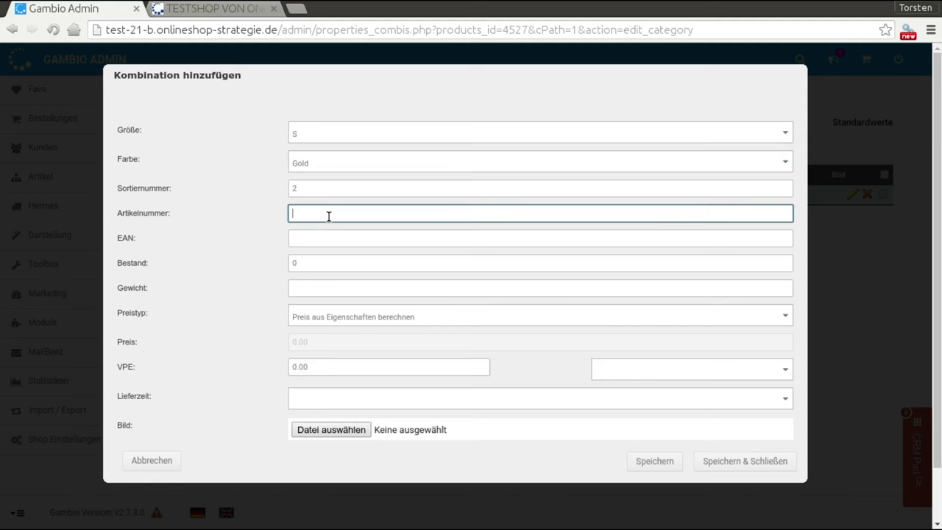
type("5343543")
left_click(327, 263)
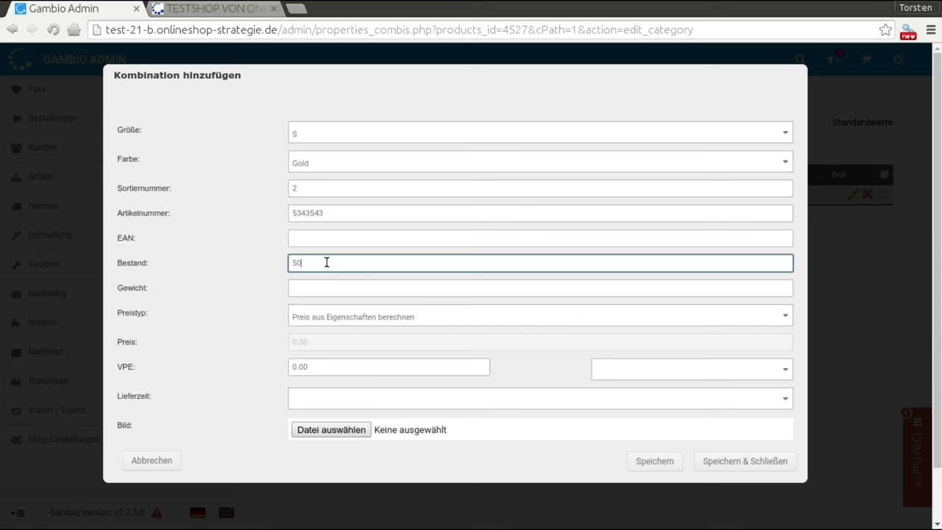
type("50")
Set the S / Gold combination's Gewicht to 20 and give it a Kombinations-Festpreis of 50.00.
left_click(335, 290)
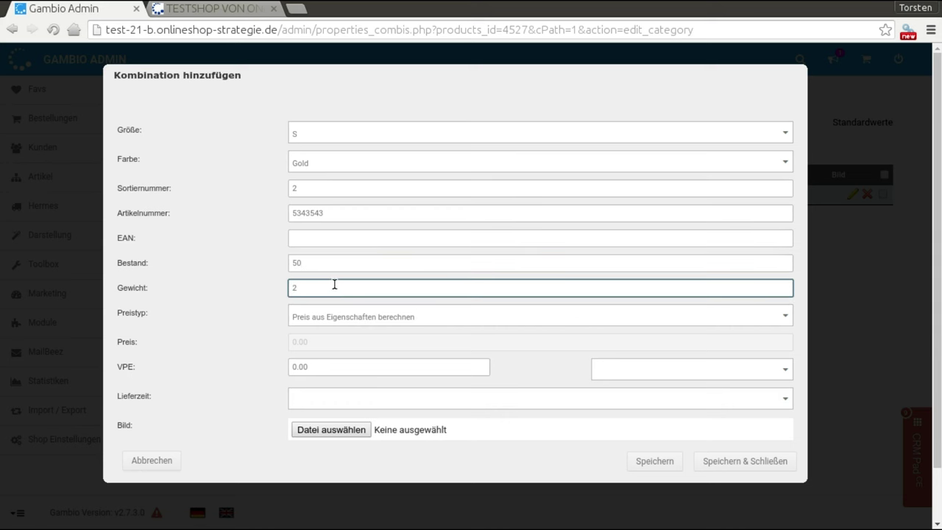
left_click(374, 312)
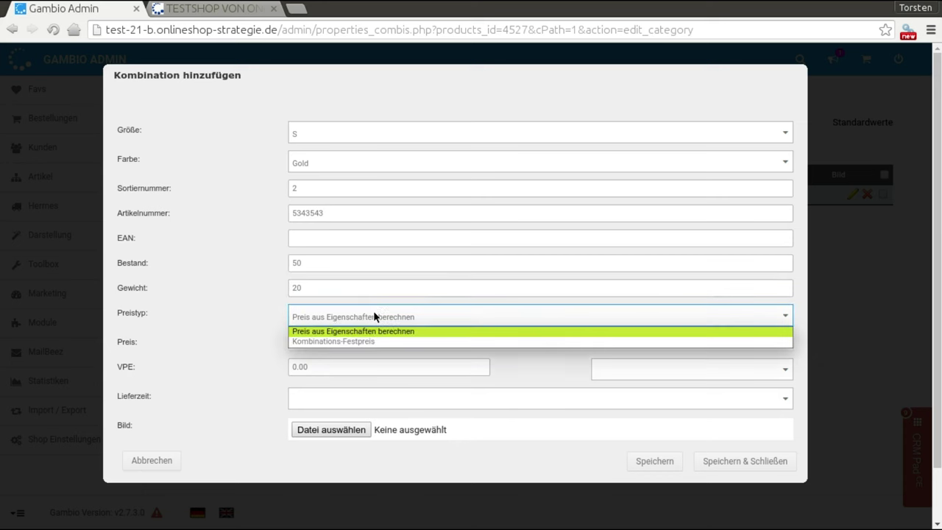
left_click(358, 341)
left_click(307, 339)
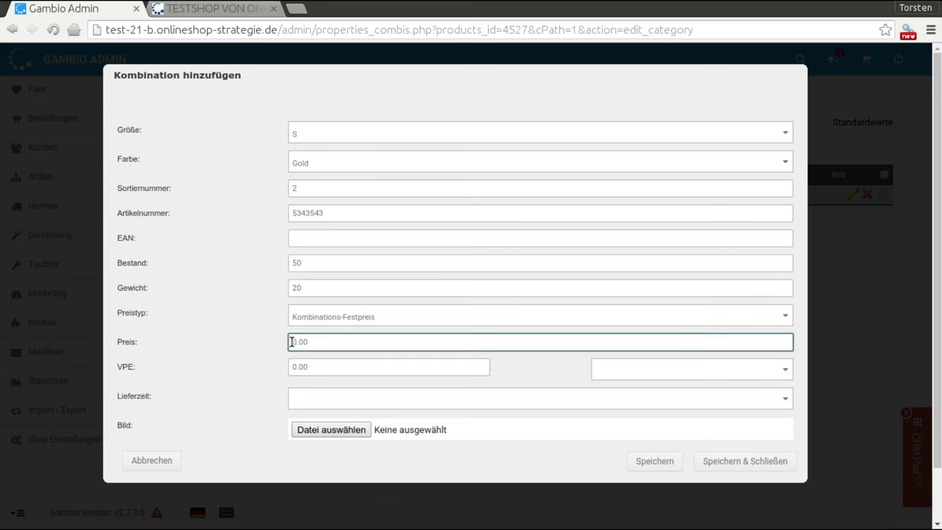
type("5")
Set the Lieferzeit to 3-4 Tage, then save and close the S / Gold combination.
left_click(372, 396)
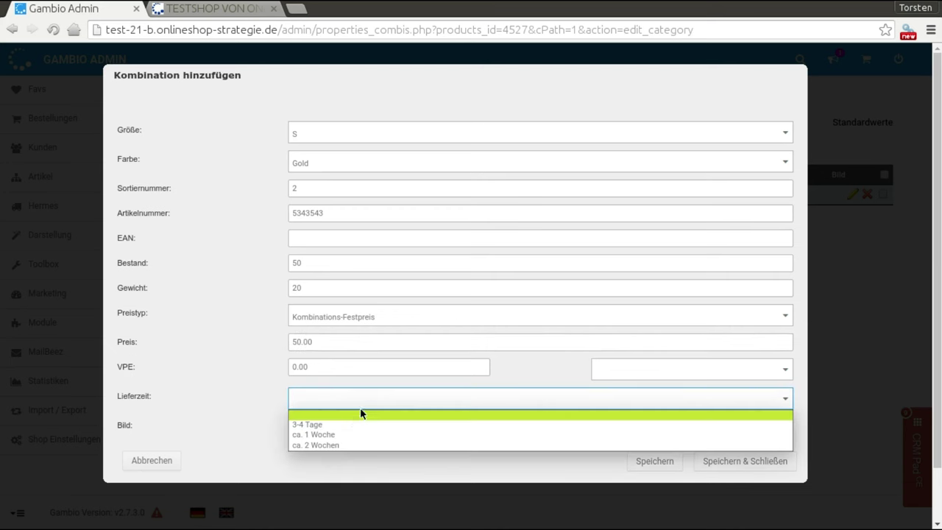
left_click(332, 422)
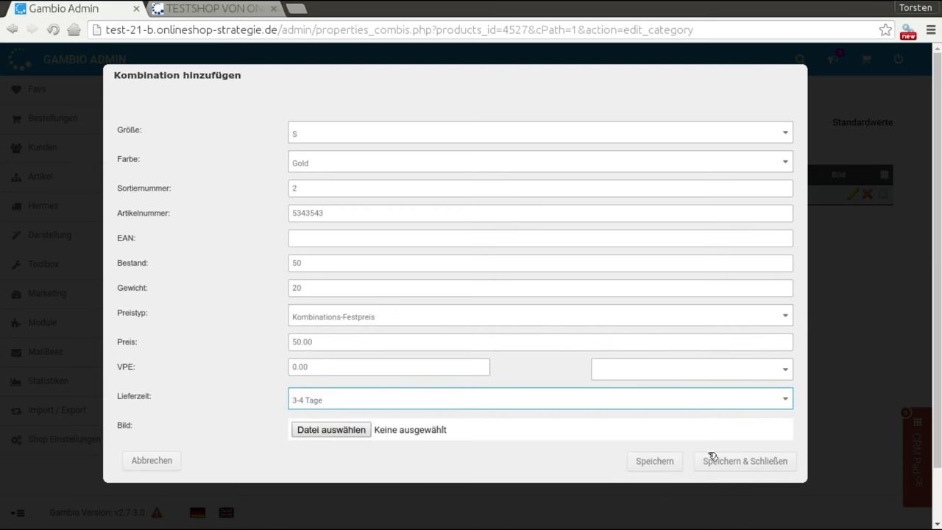
left_click(743, 461)
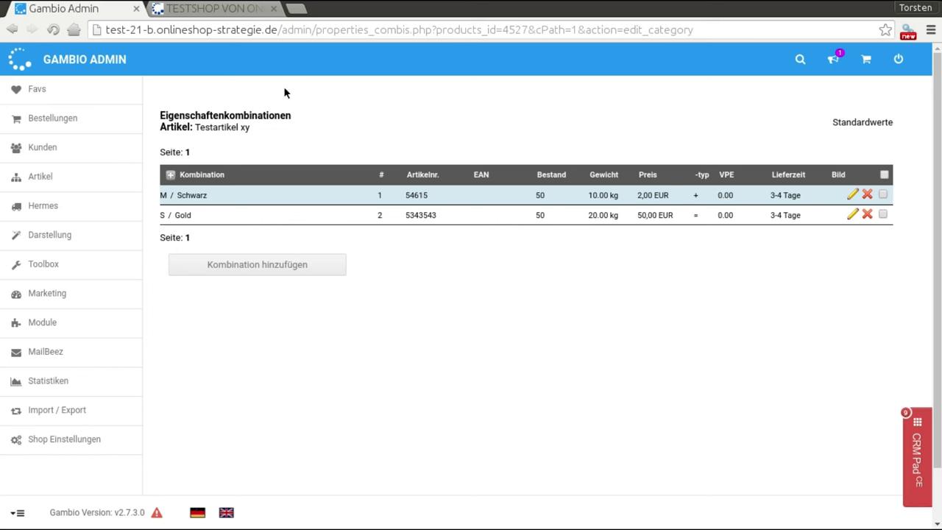
Switch to the Testartikel xy shop page and check the combination of Größe S with Farbe Gold.
left_click(215, 10)
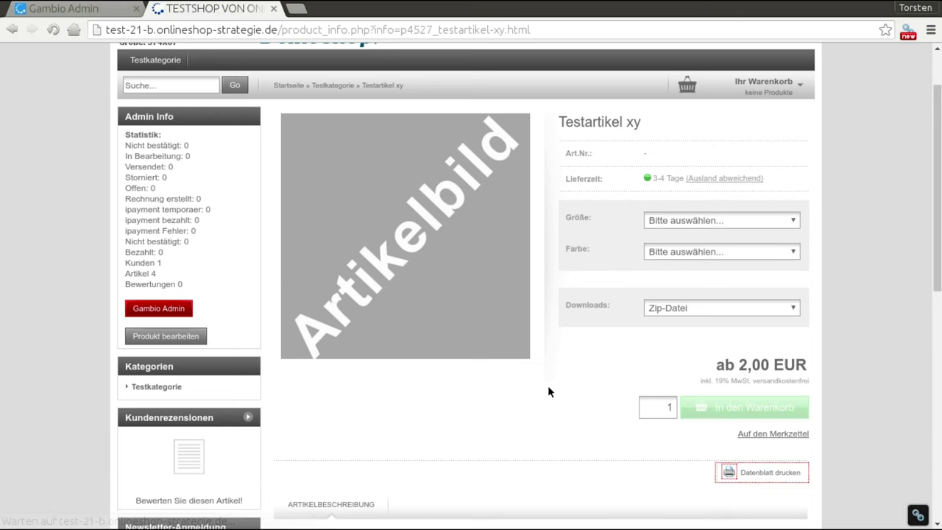
left_click(716, 219)
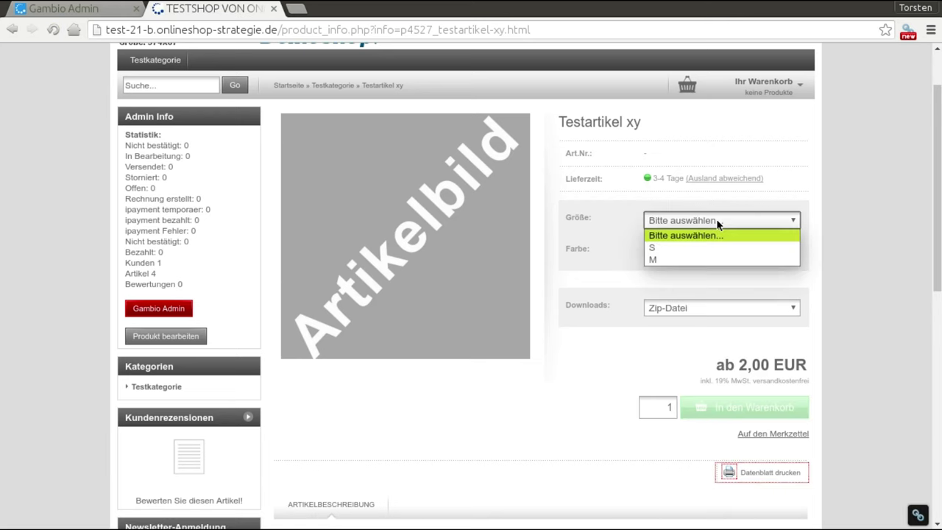
left_click(692, 249)
left_click(694, 252)
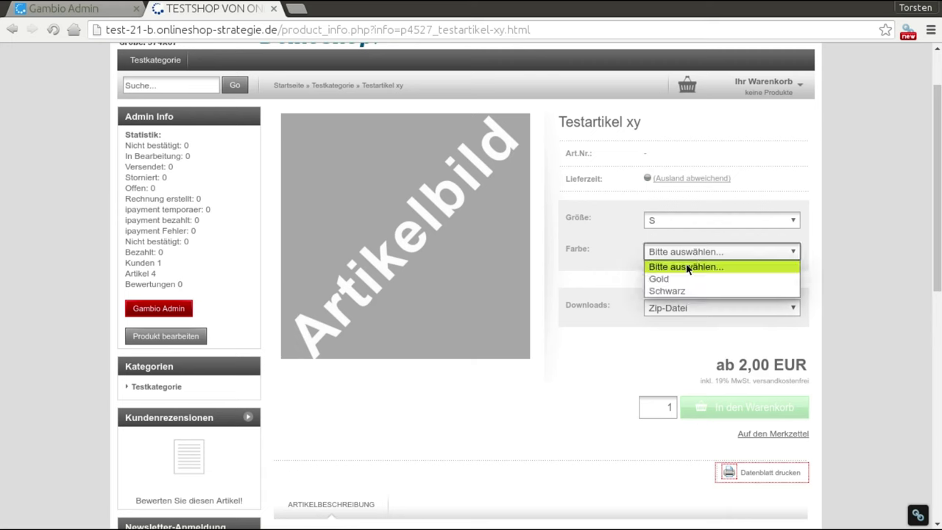
left_click(681, 280)
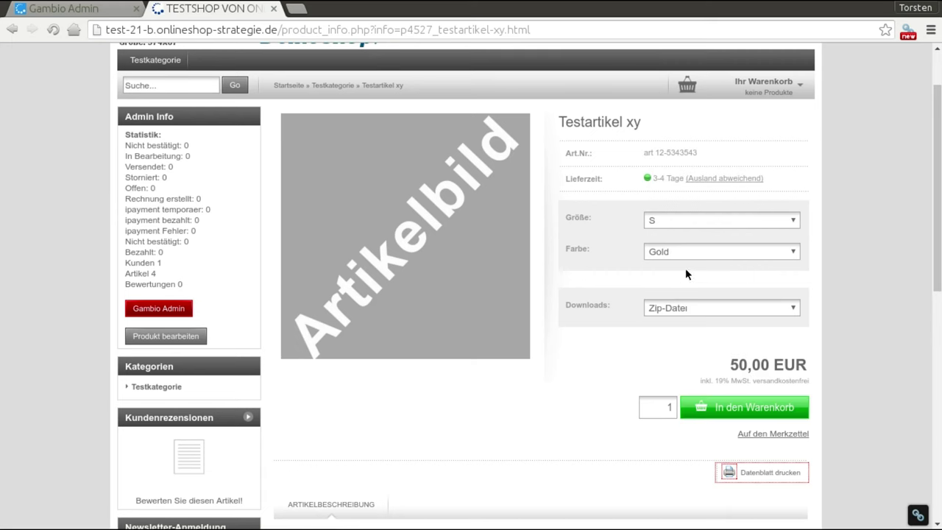
Change Farbe to Schwarz with Größe S and try to add this combination to the cart.
left_click(681, 251)
left_click(678, 292)
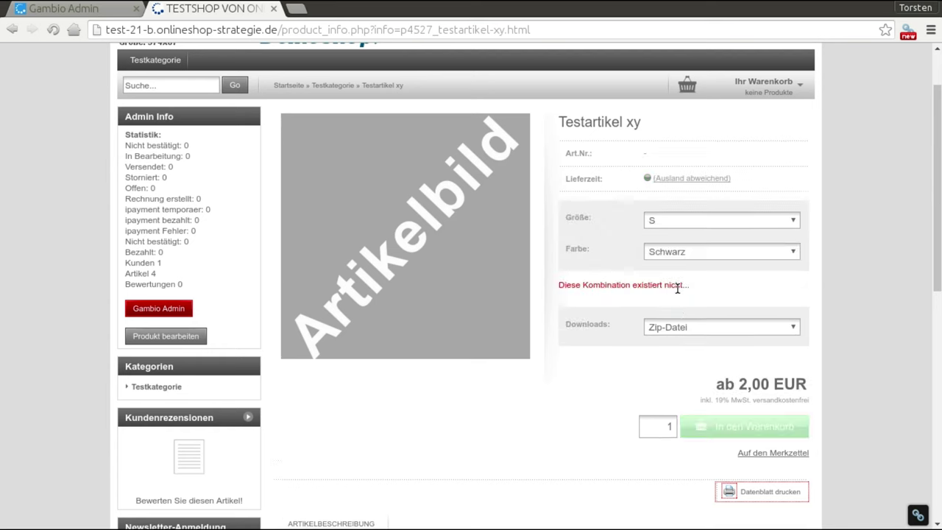
left_click(753, 431)
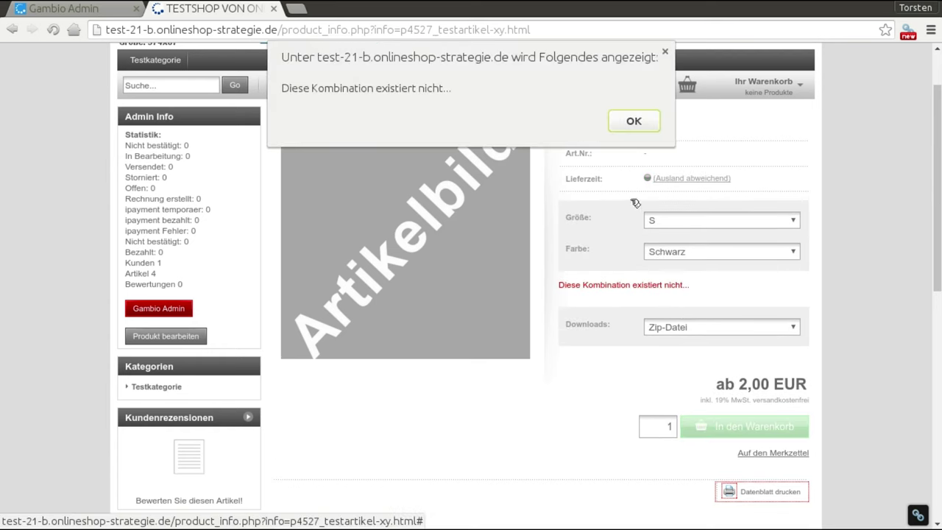
left_click(636, 121)
left_click(635, 122)
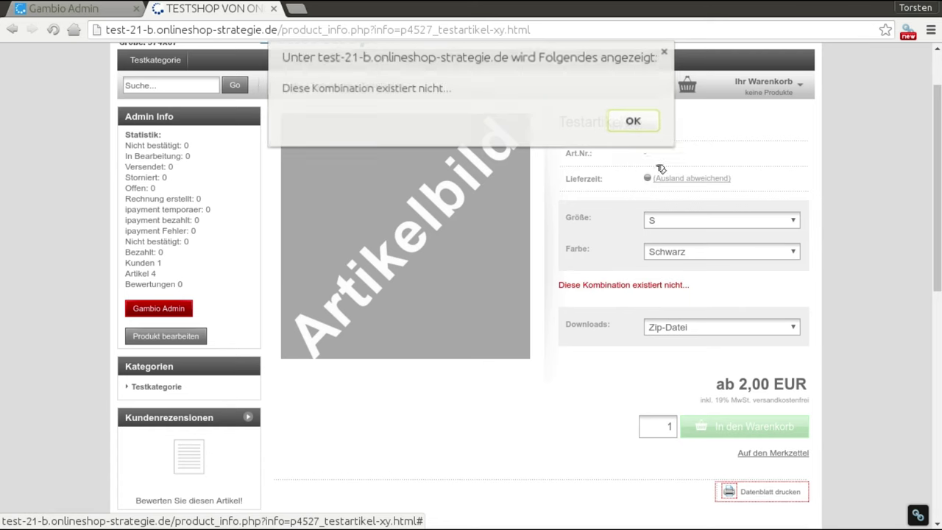
left_click(665, 52)
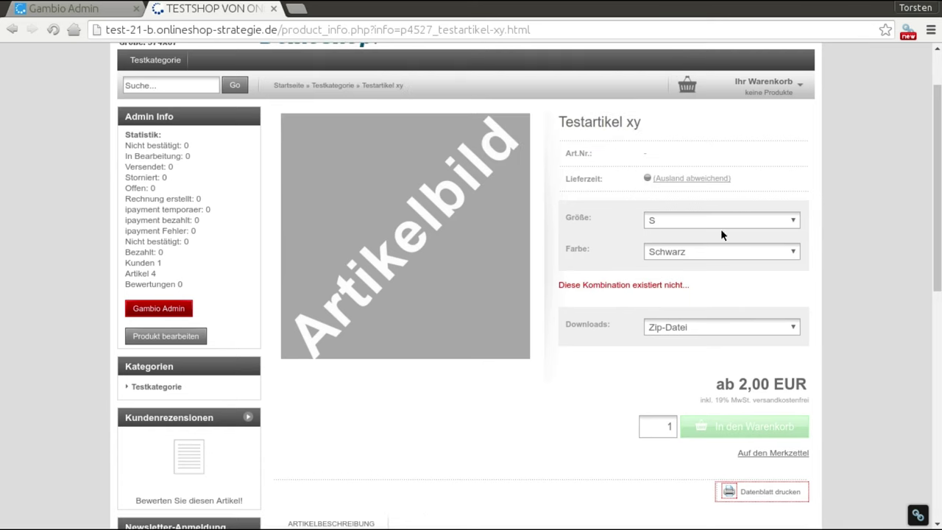
Check Größe M with Farbe Schwarz and its Downloads options, then return to the combinations list in the admin.
left_click(681, 218)
left_click(670, 257)
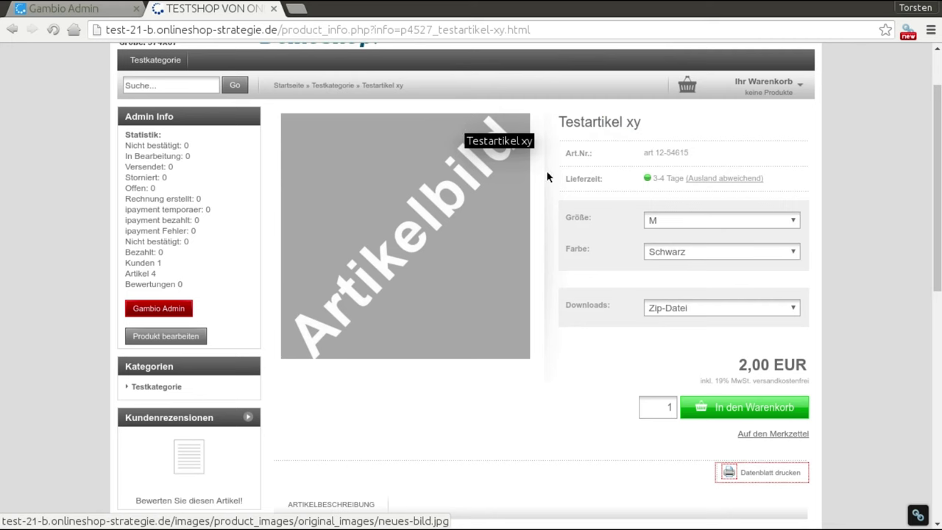
left_click(671, 313)
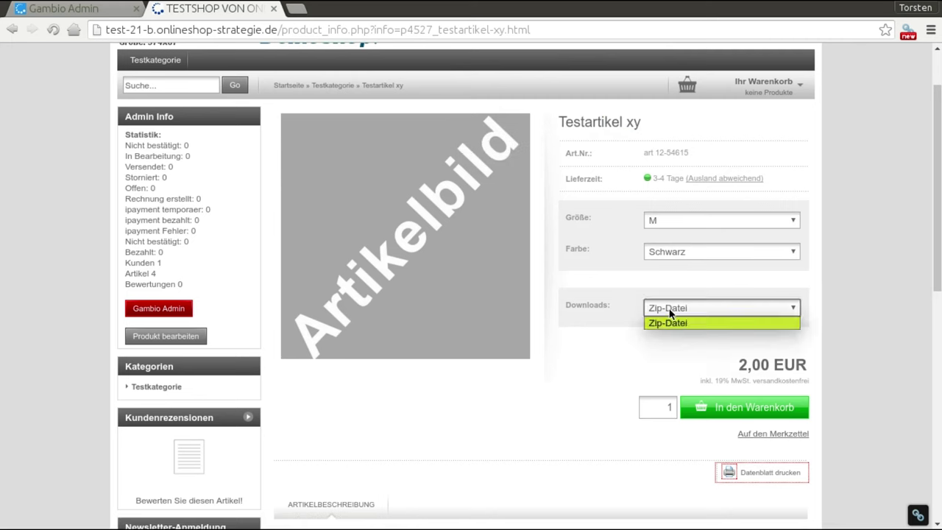
left_click(709, 378)
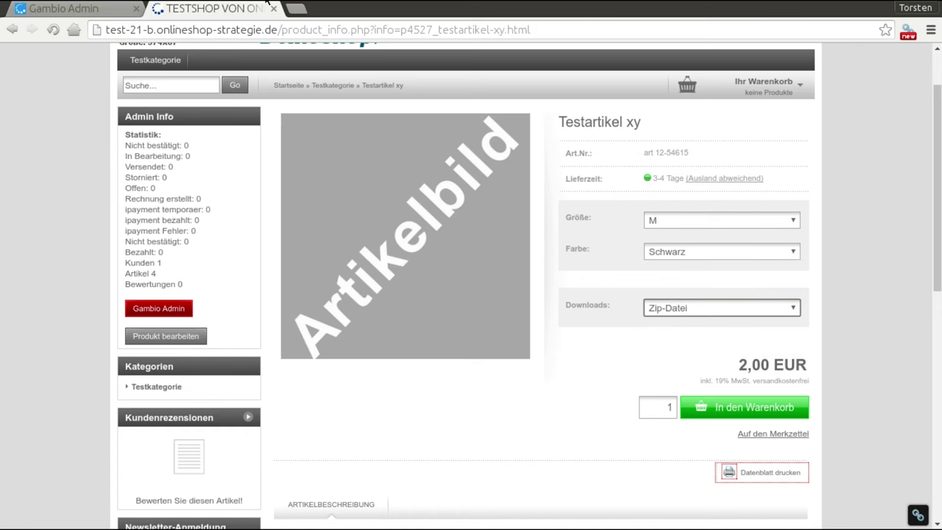
left_click(66, 9)
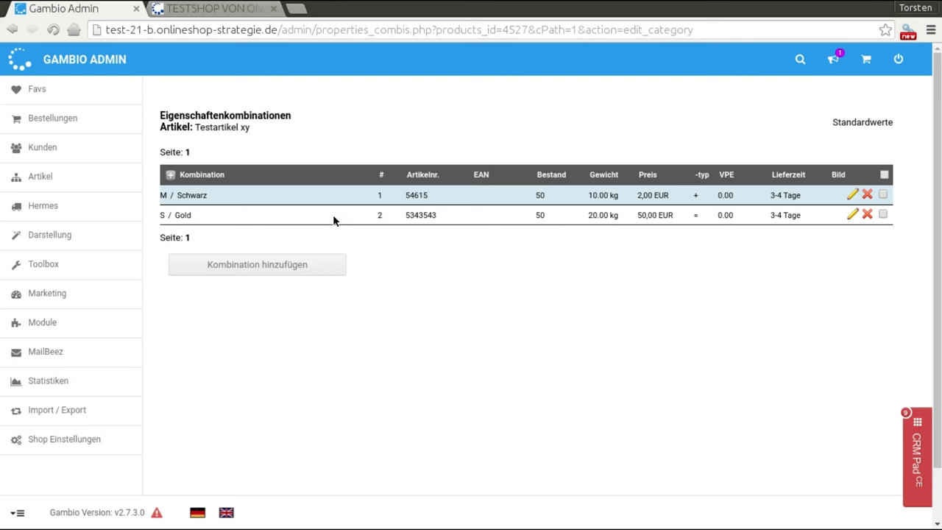